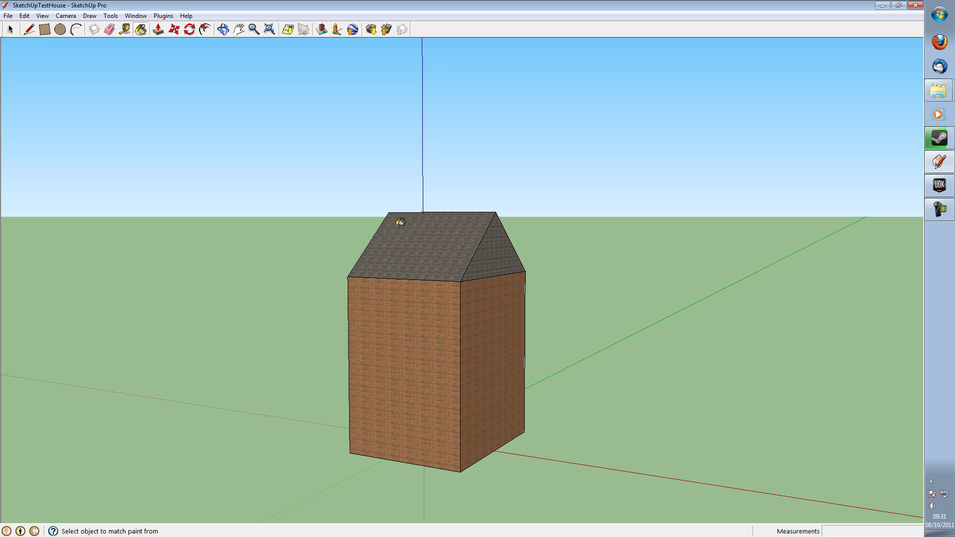
# Start a 3D model export of the house with FBX File (*.fbx) as the export type
pyautogui.moveTo(400, 222); pyautogui.dragTo(311, 323, button='middle')
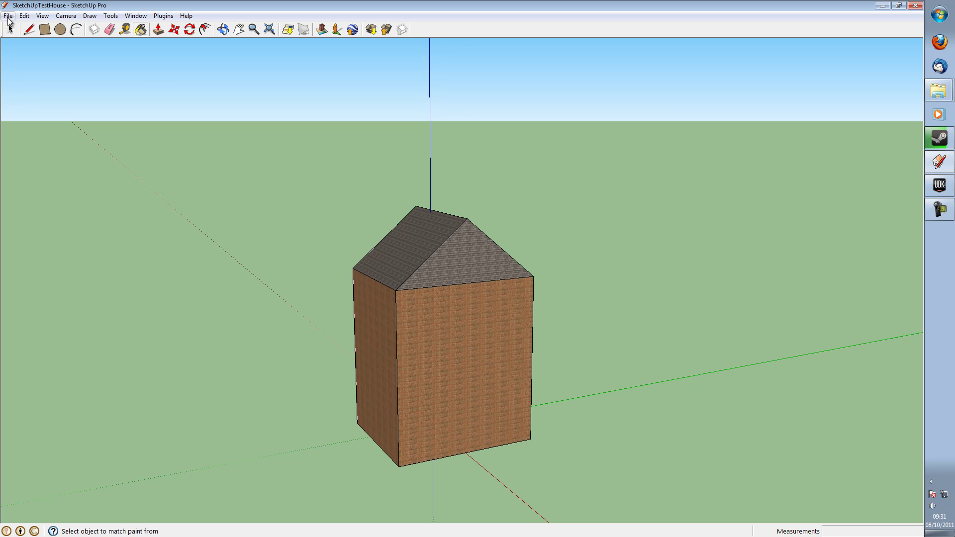
pyautogui.click(8, 16)
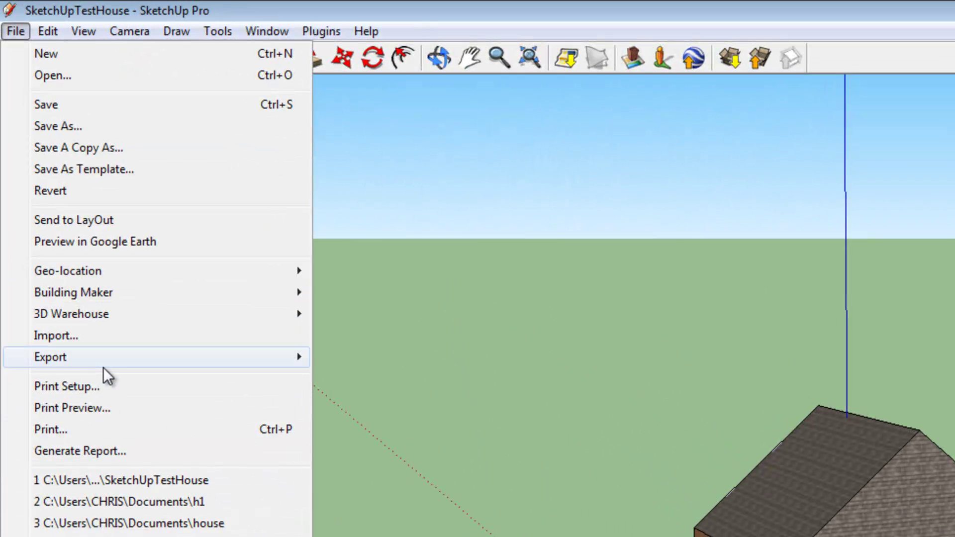
pyautogui.moveTo(103, 366)
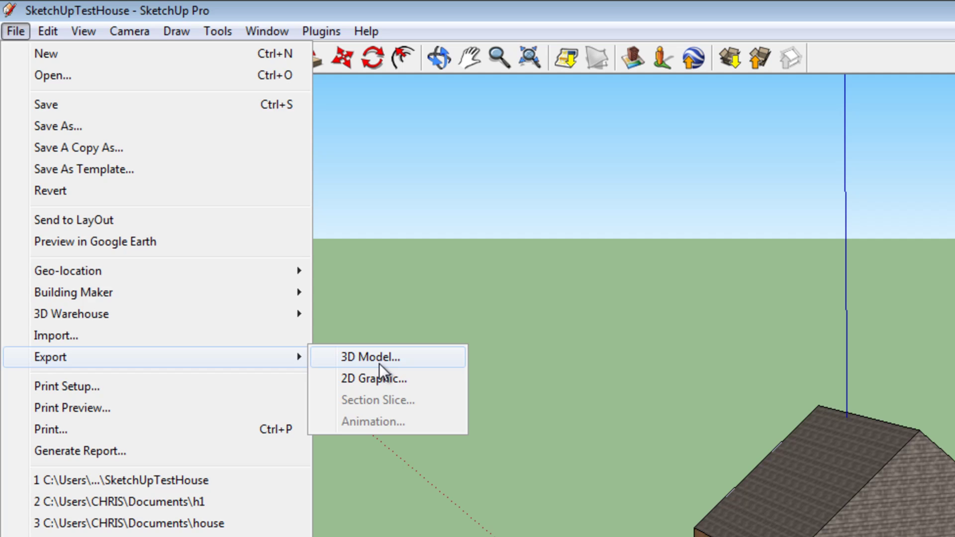
pyautogui.click(379, 360)
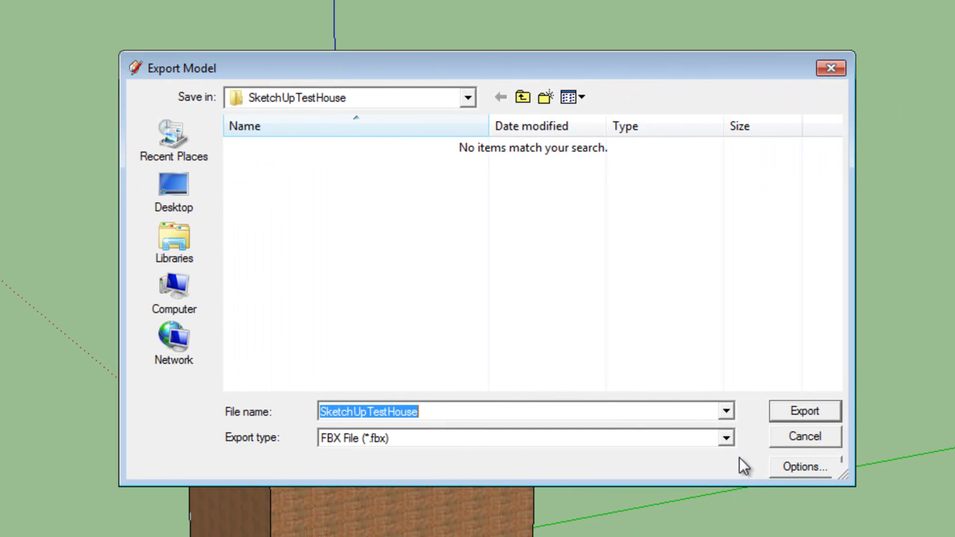
pyautogui.click(727, 438)
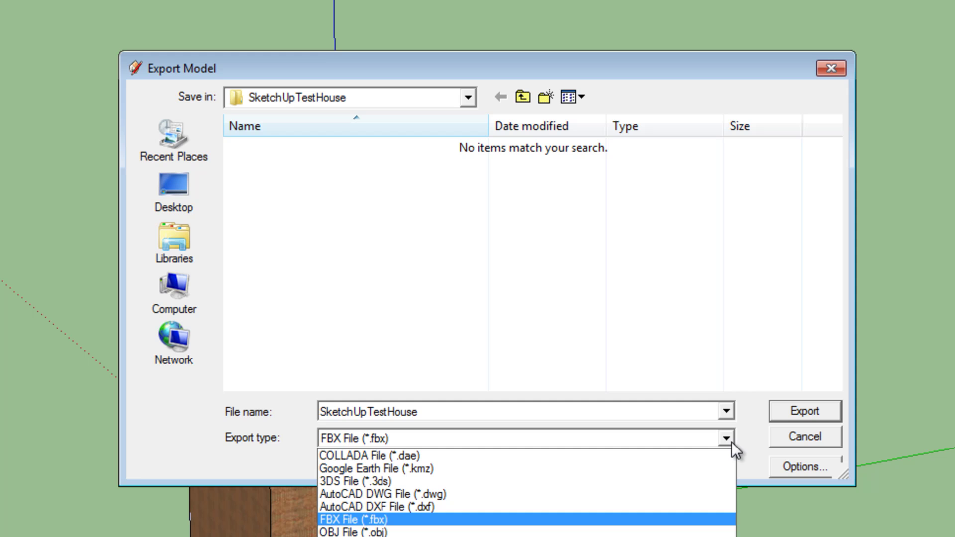
pyautogui.click(706, 519)
# Accept the FBX options with texture maps, swapped YZ coordinates and Model Units, and export the model as SketchUpTestHouse
pyautogui.click(795, 468)
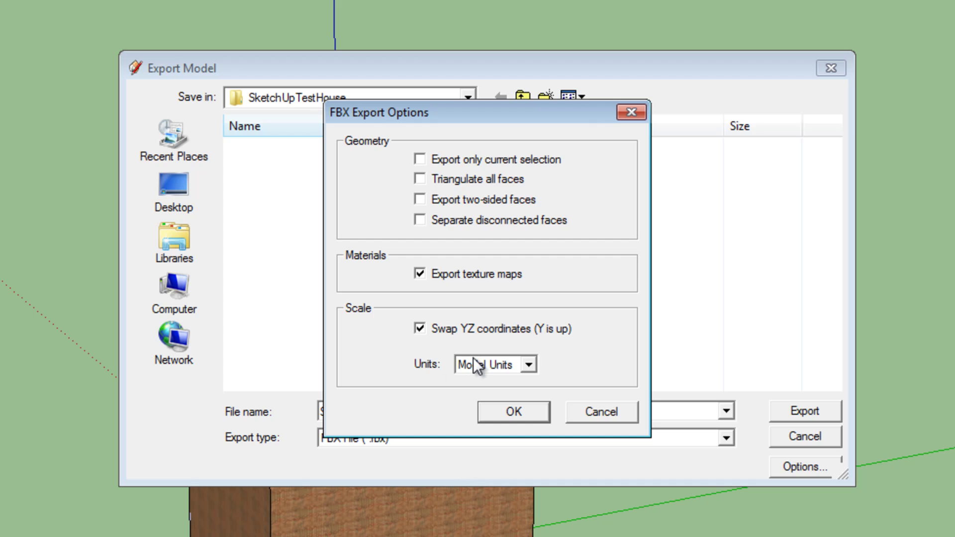
pyautogui.click(501, 412)
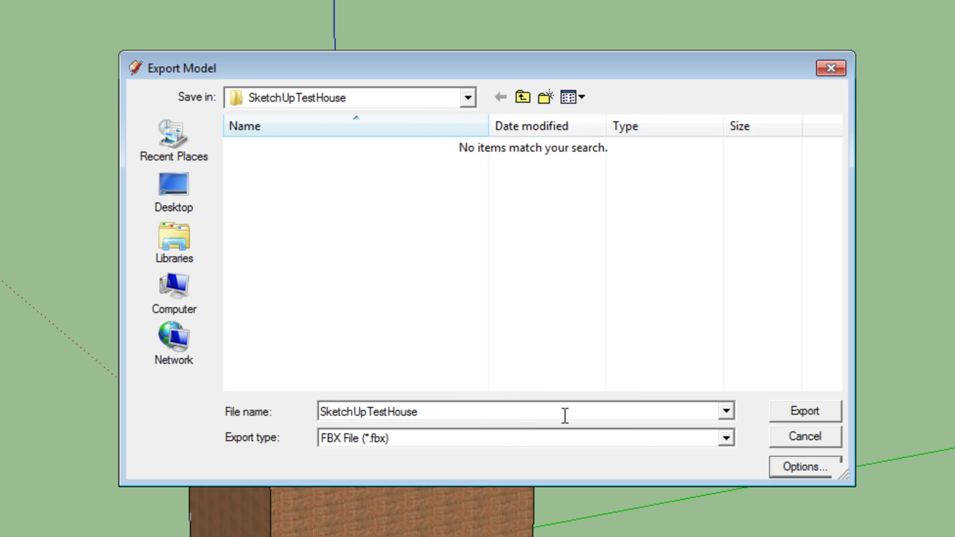
pyautogui.click(813, 415)
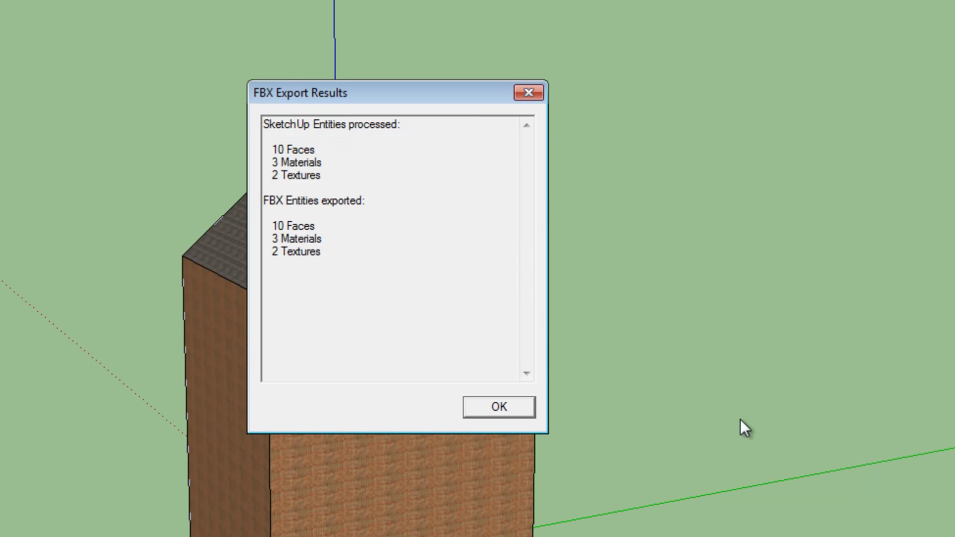
pyautogui.moveTo(473, 290); pyautogui.dragTo(249, 87)
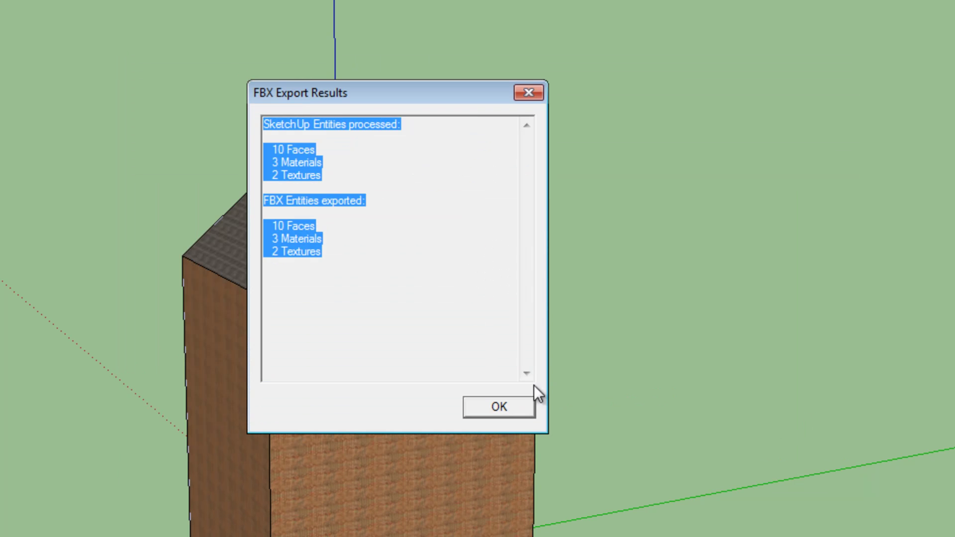
pyautogui.click(499, 404)
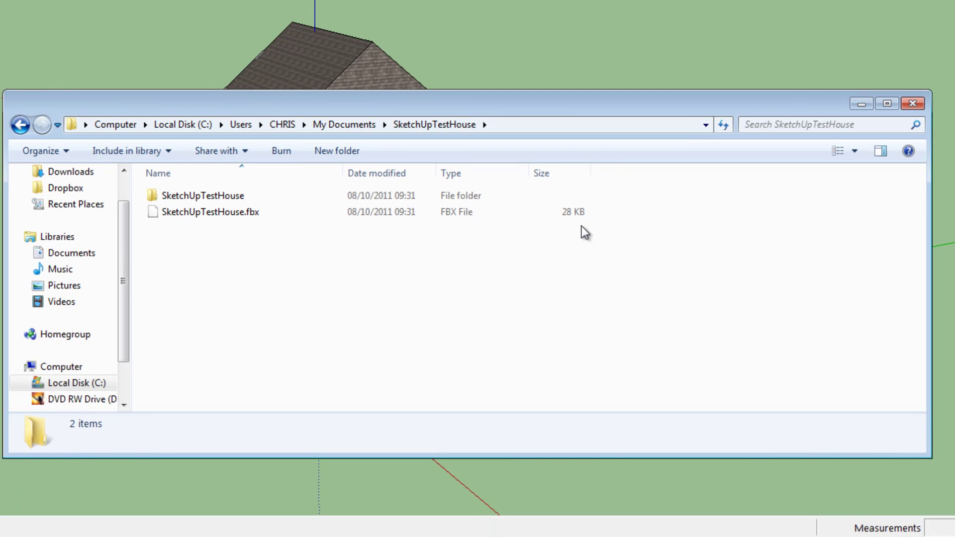
# In Windows Explorer, examine the exported FBX file and the texture images in the SketchUpTestHouse subfolder
pyautogui.doubleClick(548, 202)
pyautogui.moveTo(447, 345); pyautogui.dragTo(134, 169)
pyautogui.click(444, 350)
pyautogui.click(443, 123)
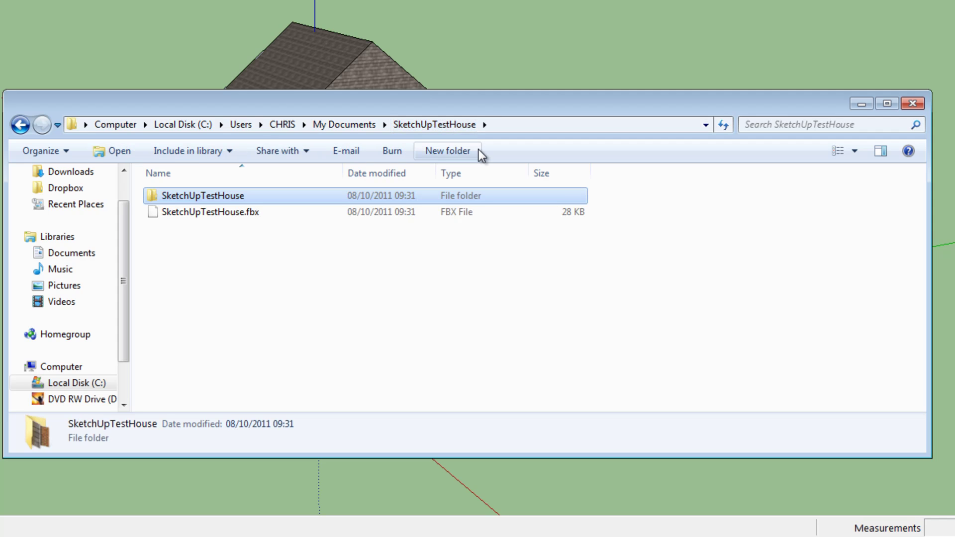
pyautogui.press('Return')
pyautogui.press('Right')
pyautogui.press('Left')
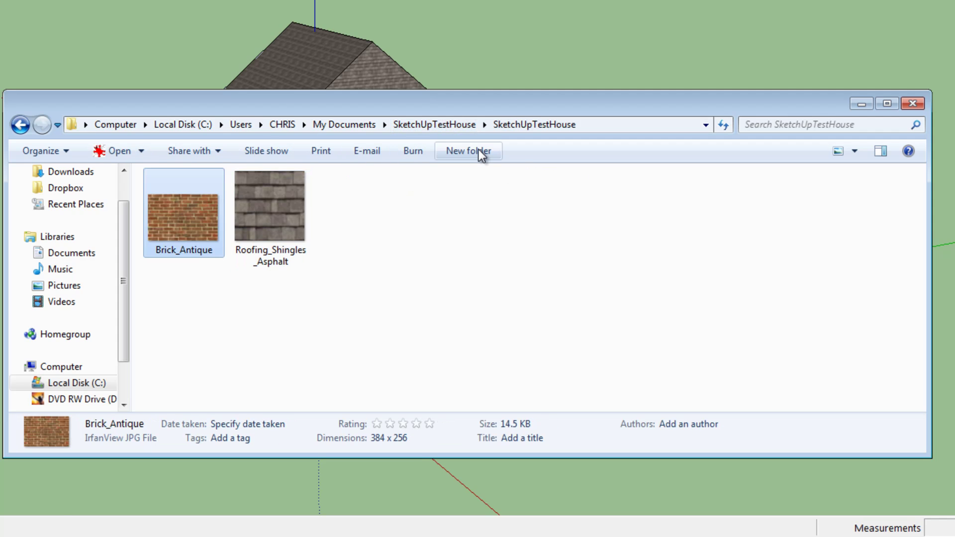
pyautogui.press('Right')
pyautogui.press('Left')
pyautogui.press('BackSpace')
pyautogui.press('Down')
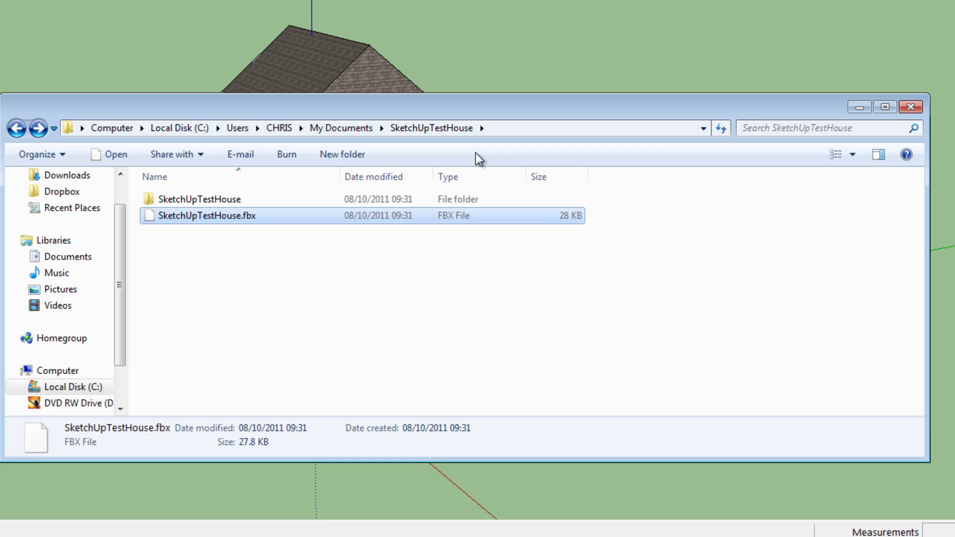
# Launch IrfanView, restore its window from full size and move it clear of the screen edge
pyautogui.press('super')
pyautogui.write('ir')
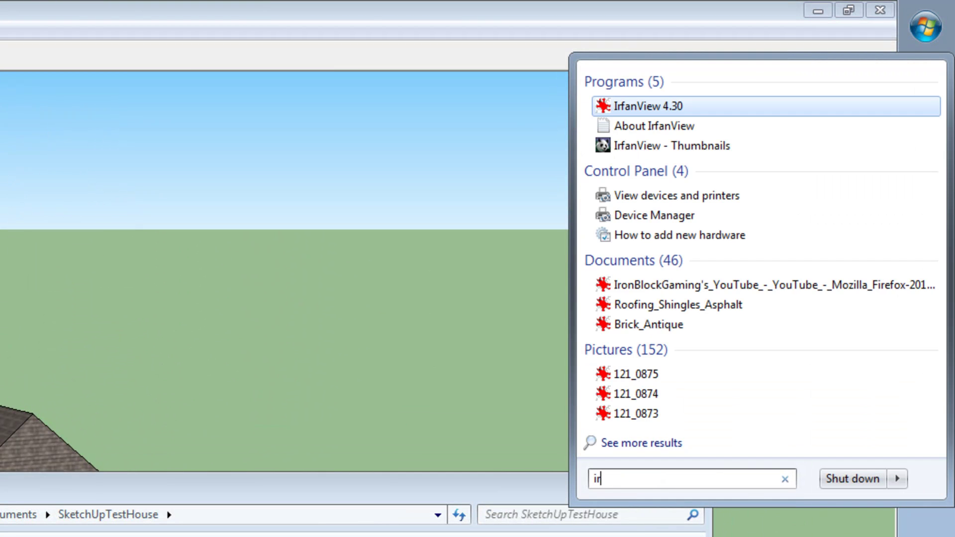
pyautogui.press('Return')
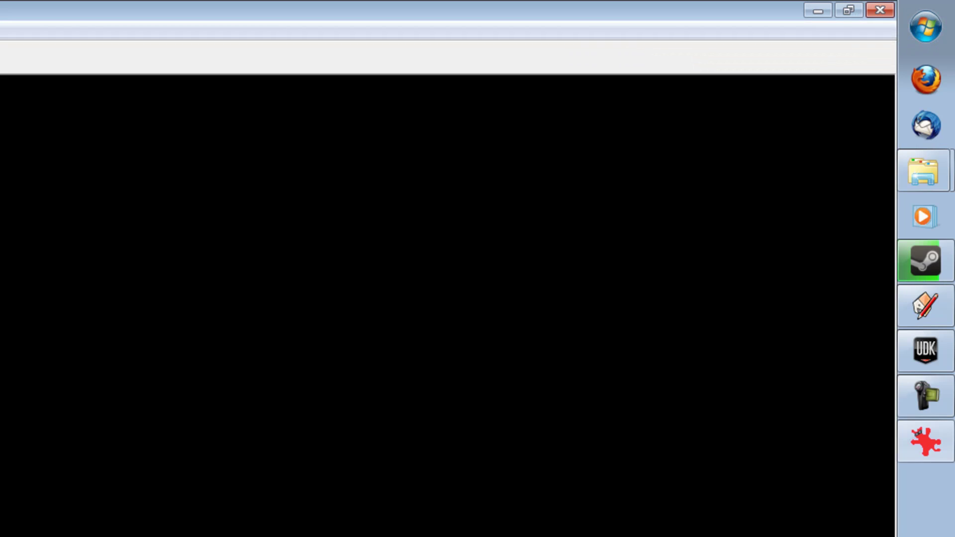
pyautogui.click(11, 40)
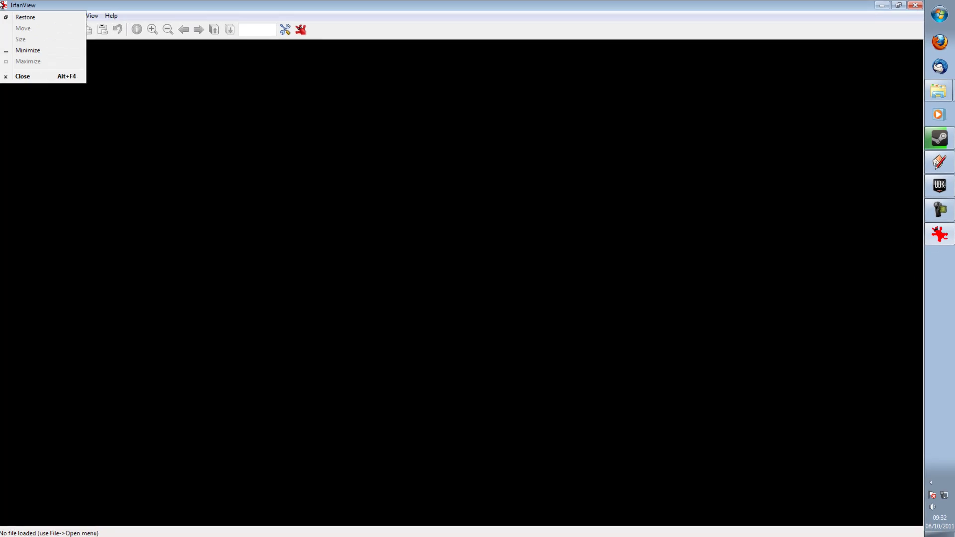
pyautogui.click(25, 17)
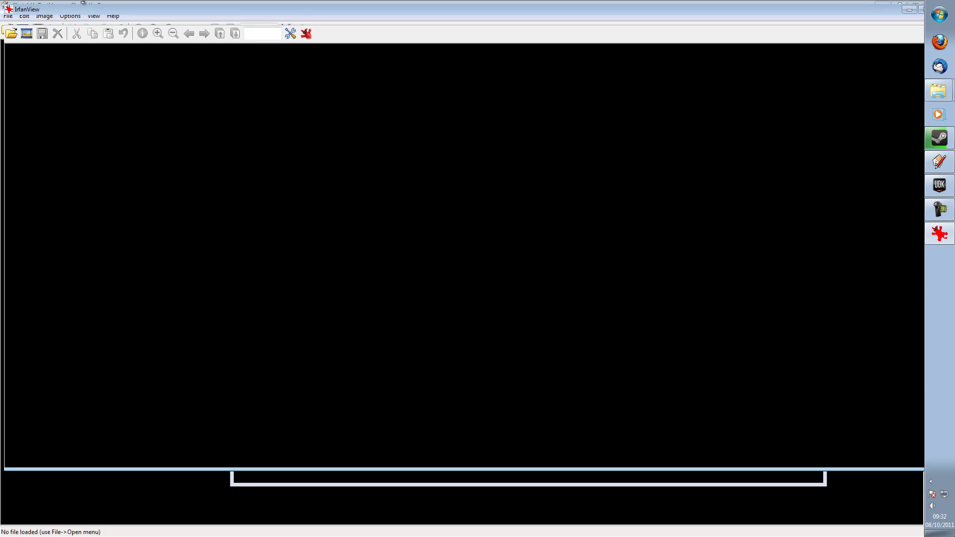
pyautogui.moveTo(3, 4); pyautogui.dragTo(515, 32)
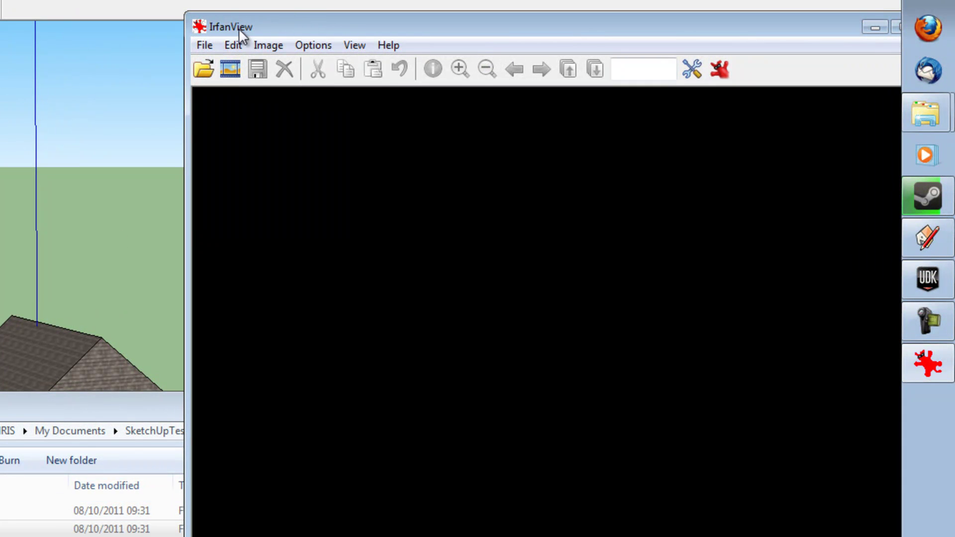
pyautogui.moveTo(231, 24); pyautogui.dragTo(82, 30)
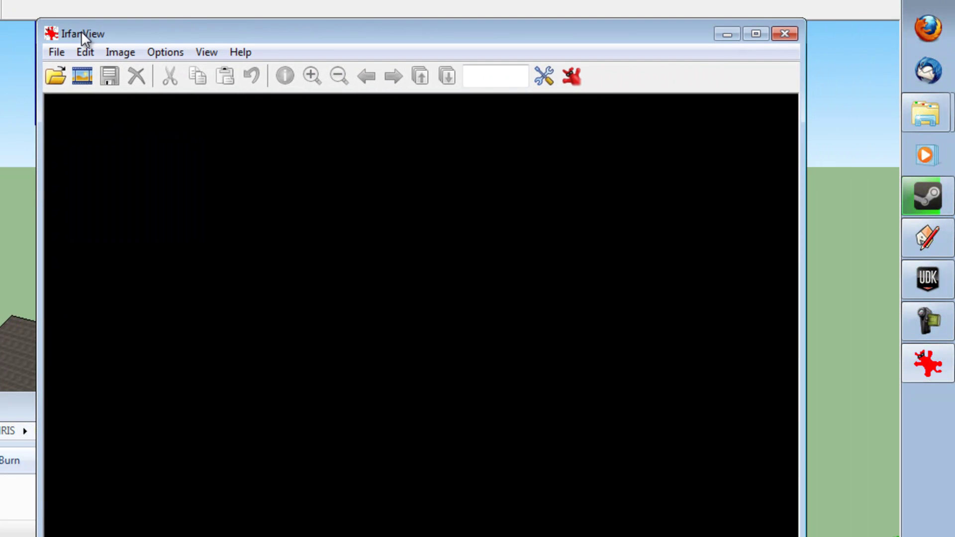
# Open the batch conversion dialog and choose TGA - Truevision Targa as the output format
pyautogui.click(62, 54)
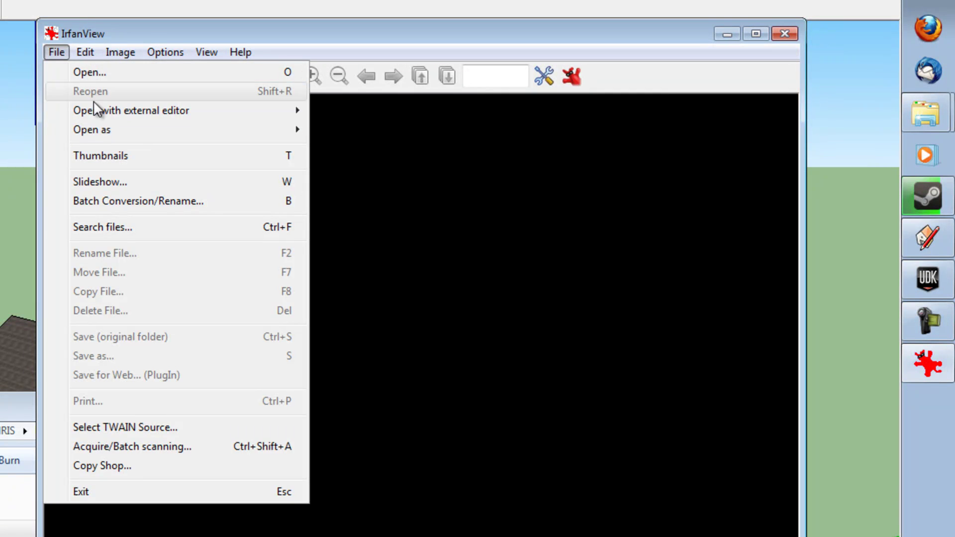
pyautogui.click(126, 202)
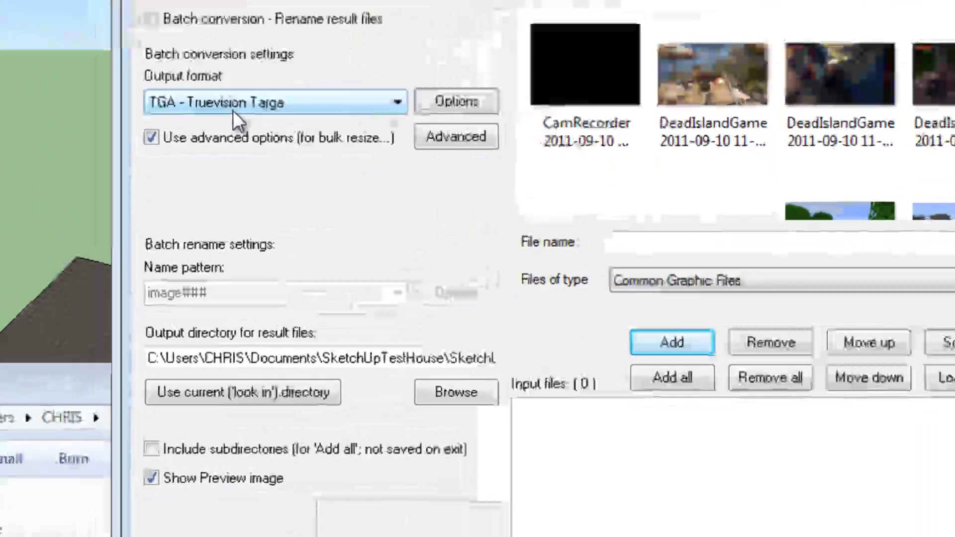
pyautogui.click(125, 206)
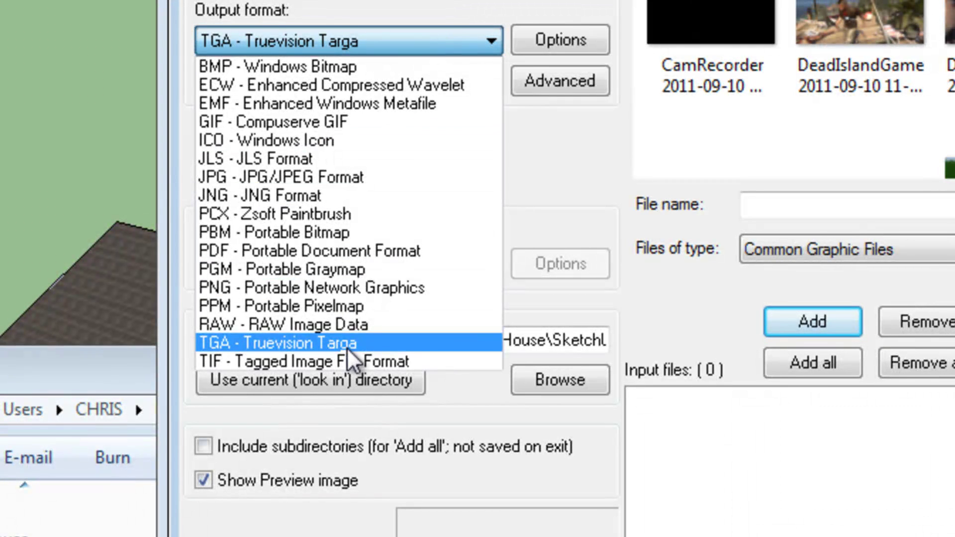
pyautogui.click(354, 344)
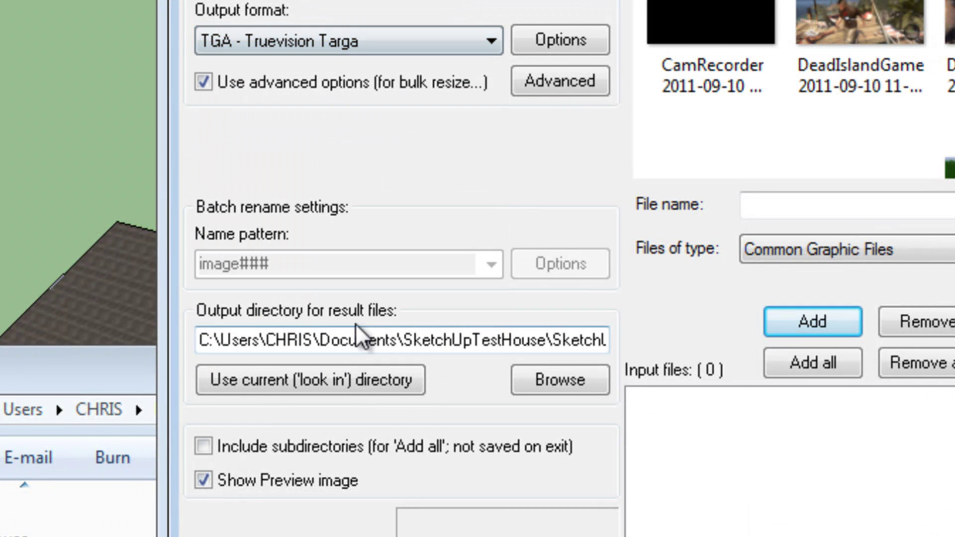
# In the advanced batch options, enable cropping with X-pos 256 and Y-pos 256
pyautogui.click(547, 81)
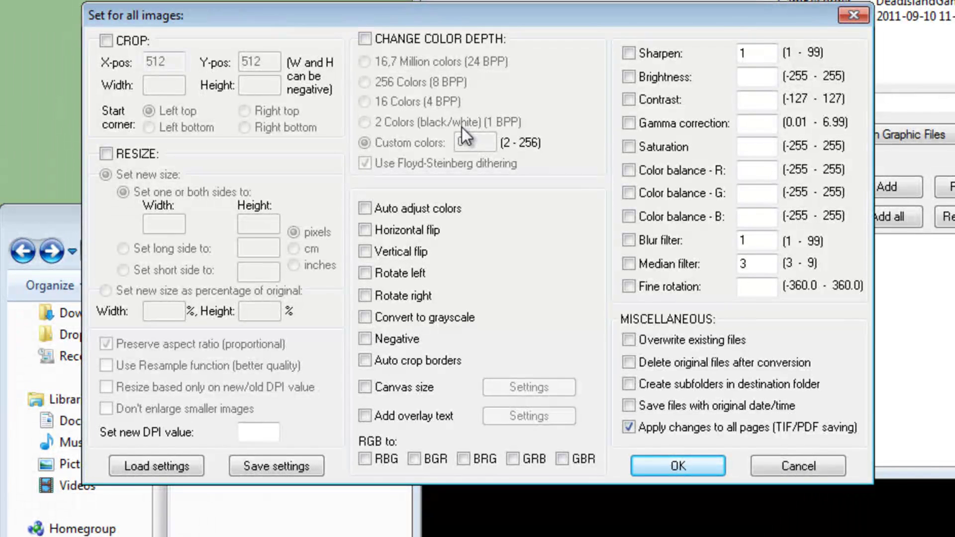
pyautogui.click(133, 41)
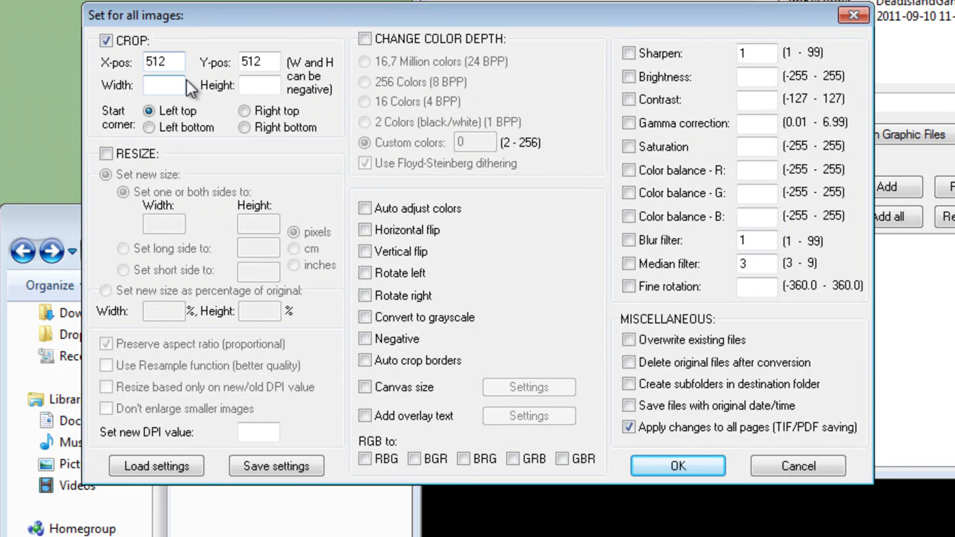
pyautogui.doubleClick(164, 61)
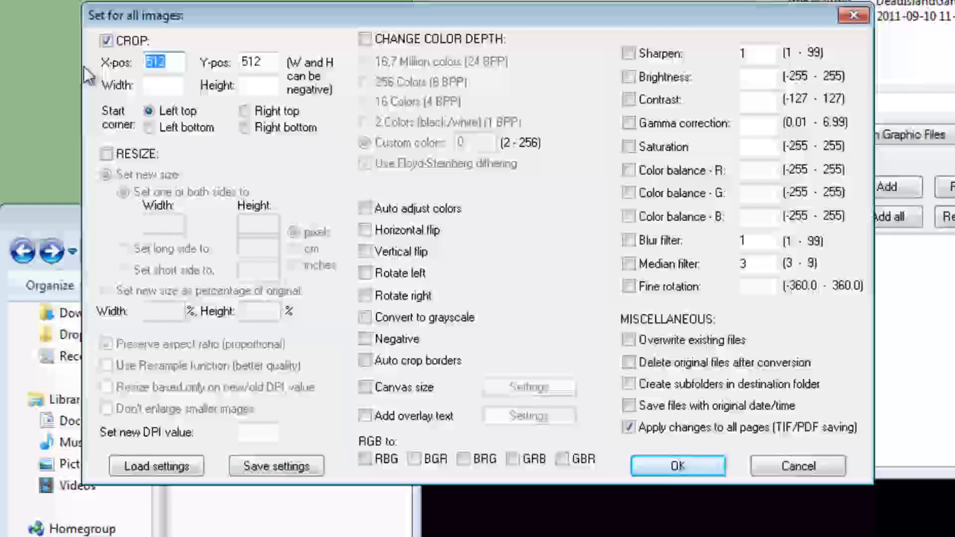
pyautogui.write('256')
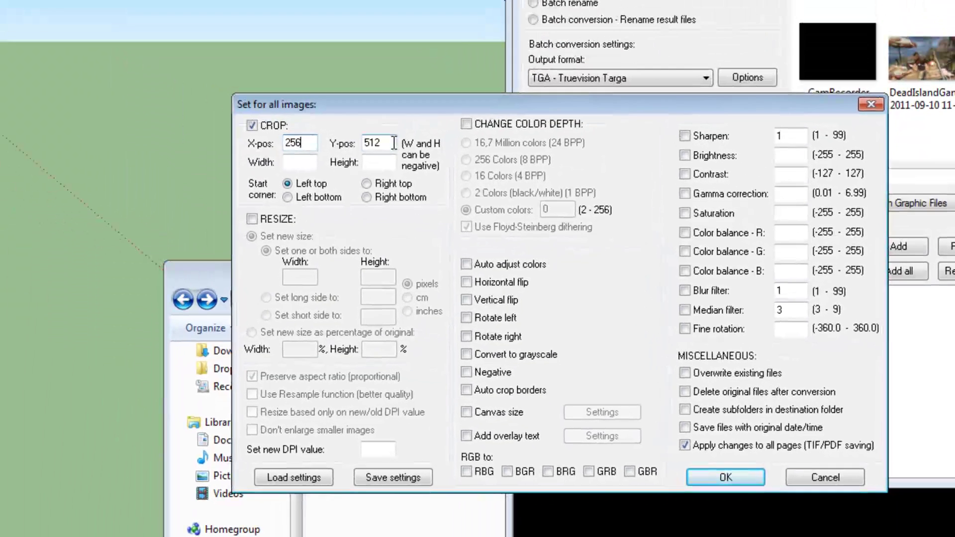
pyautogui.doubleClick(385, 143)
pyautogui.write('256')
# Enable resizing to a width of 256 and a height of 256 pixels, and accept the advanced options
pyautogui.click(286, 220)
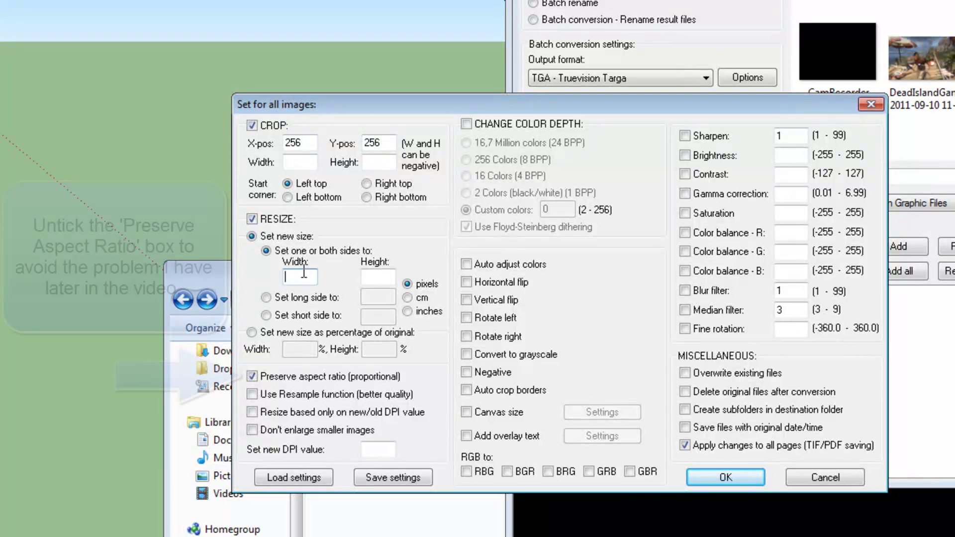
pyautogui.click(301, 277)
pyautogui.write('256')
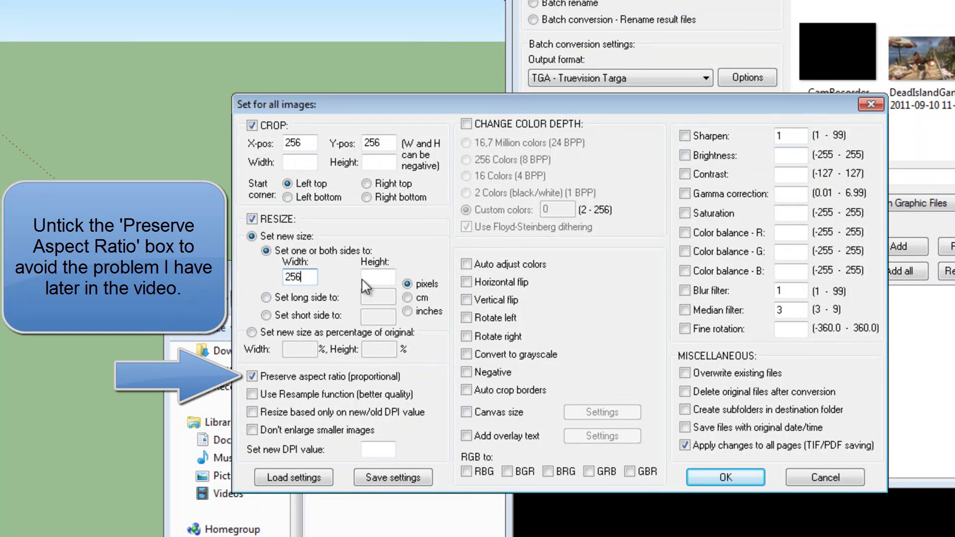
pyautogui.click(365, 279)
pyautogui.write('256')
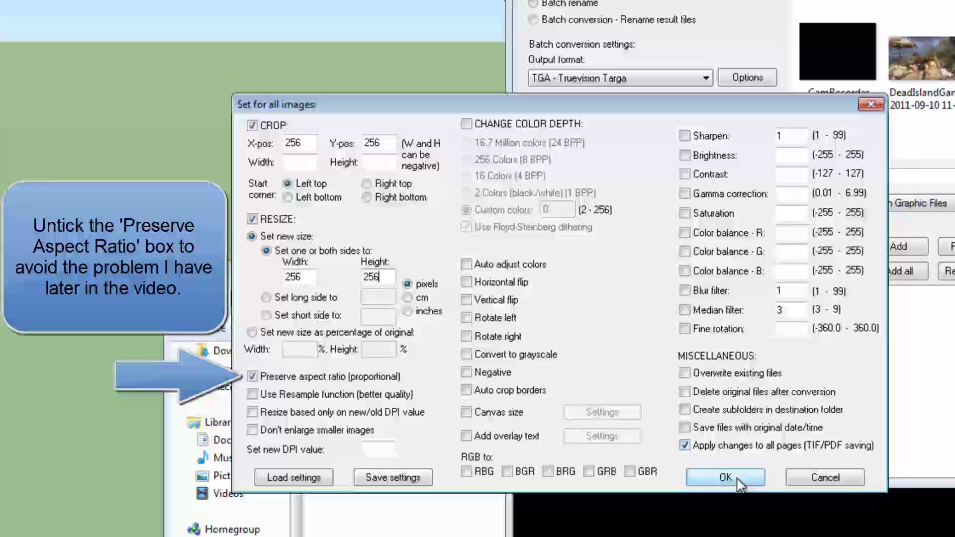
pyautogui.click(739, 482)
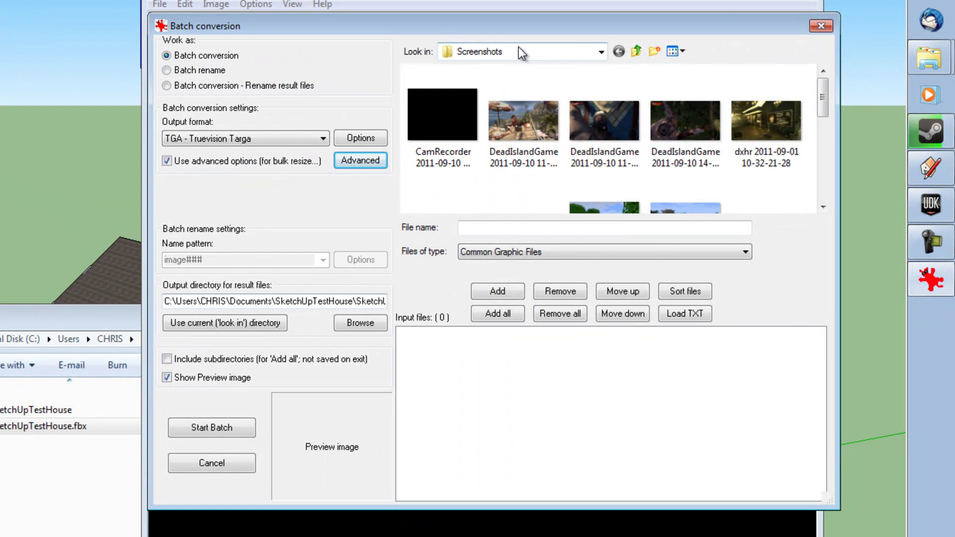
# Browse the batch input location to the texture subfolder inside My Documents\SketchUpTestHouse
pyautogui.click(769, 5)
pyautogui.click(504, 104)
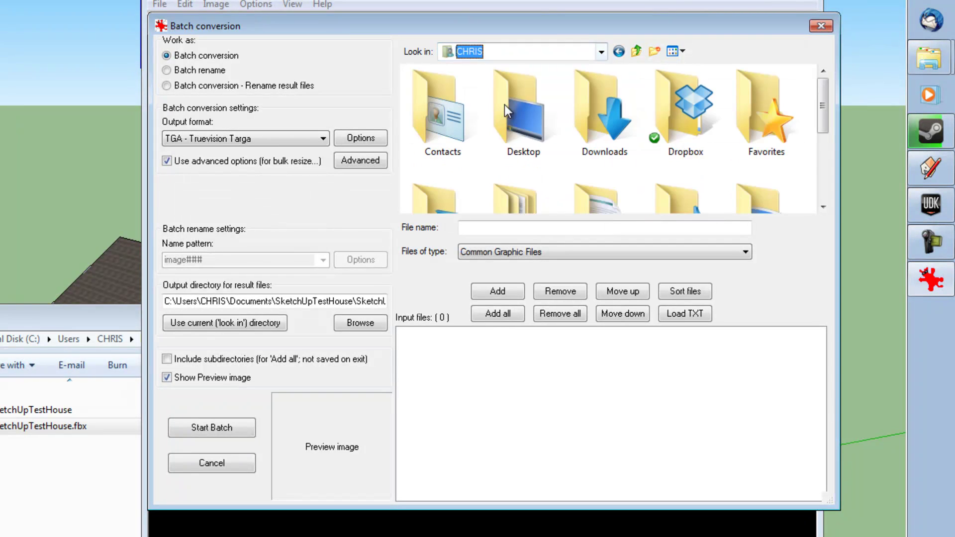
pyautogui.scroll(-1, 538, 156)
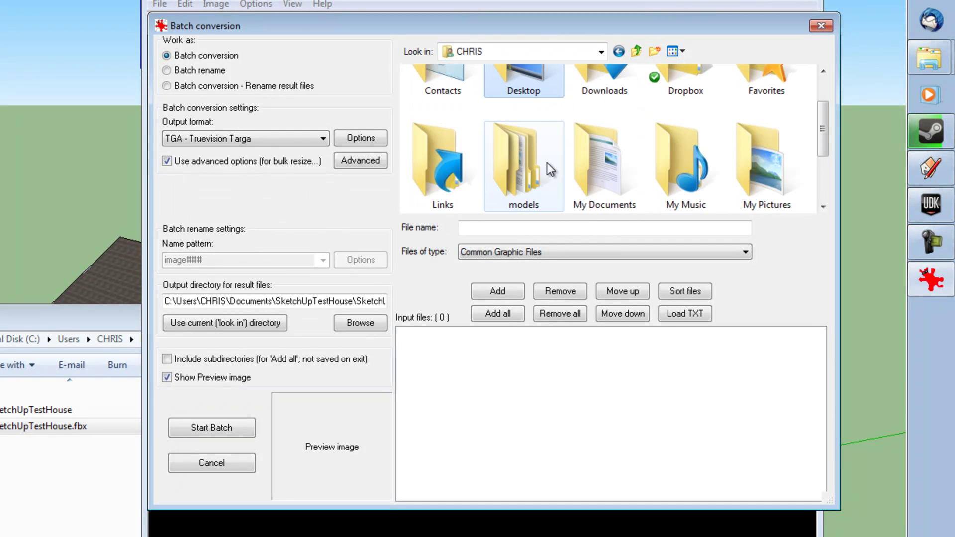
pyautogui.doubleClick(591, 162)
pyautogui.scroll(-2, 544, 133)
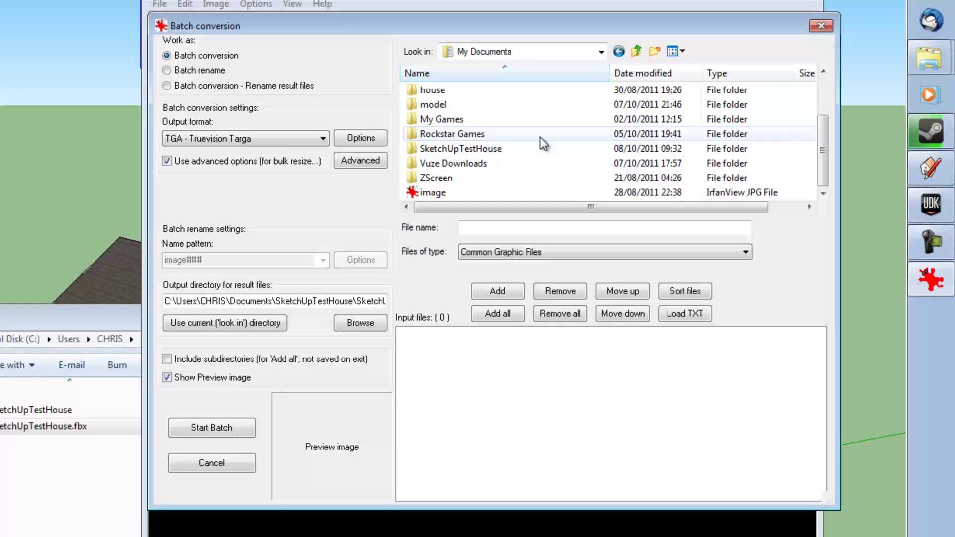
pyautogui.doubleClick(531, 148)
pyautogui.doubleClick(495, 90)
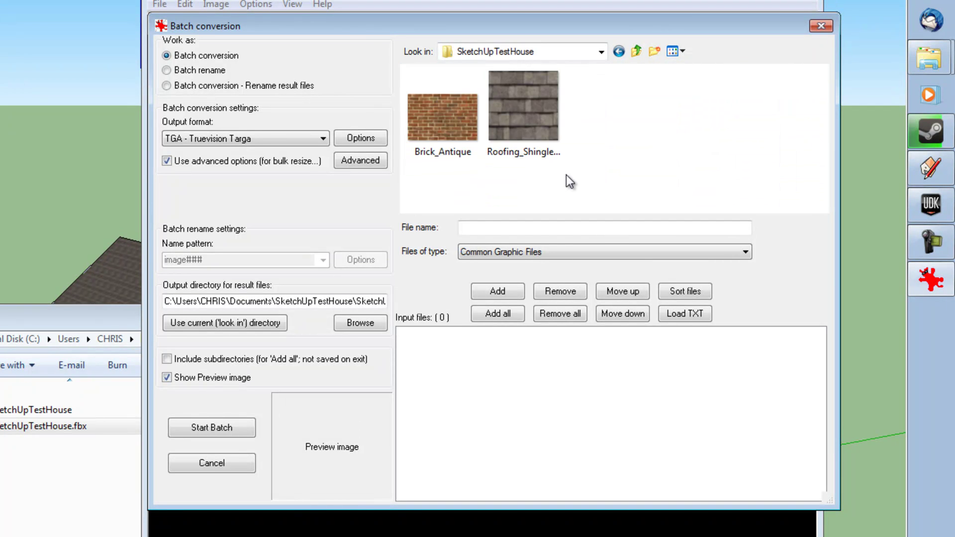
# Add Brick_Antique.jpg and Roofing_Shingles_Asphalt.jpg to the batch conversion's input files
pyautogui.moveTo(566, 174); pyautogui.dragTo(418, 73)
pyautogui.click(490, 291)
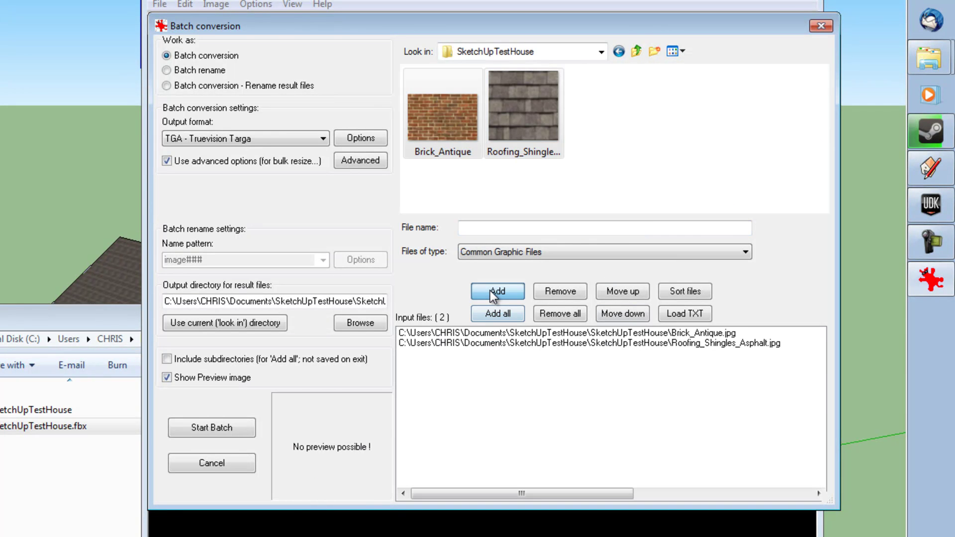
# Examine the preview images of the brick and roofing shingle textures in the batch input list
pyautogui.click(532, 332)
pyautogui.press('Down')
pyautogui.press('Up')
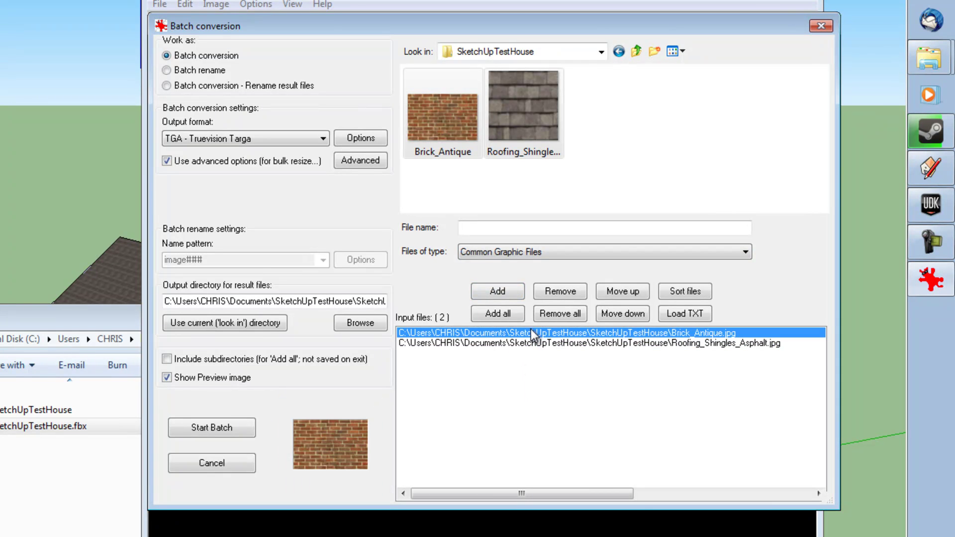
pyautogui.press('Down')
pyautogui.press('Up')
pyautogui.press('Down')
pyautogui.press('Up')
pyautogui.press('Down')
pyautogui.press('Up')
pyautogui.press('Down')
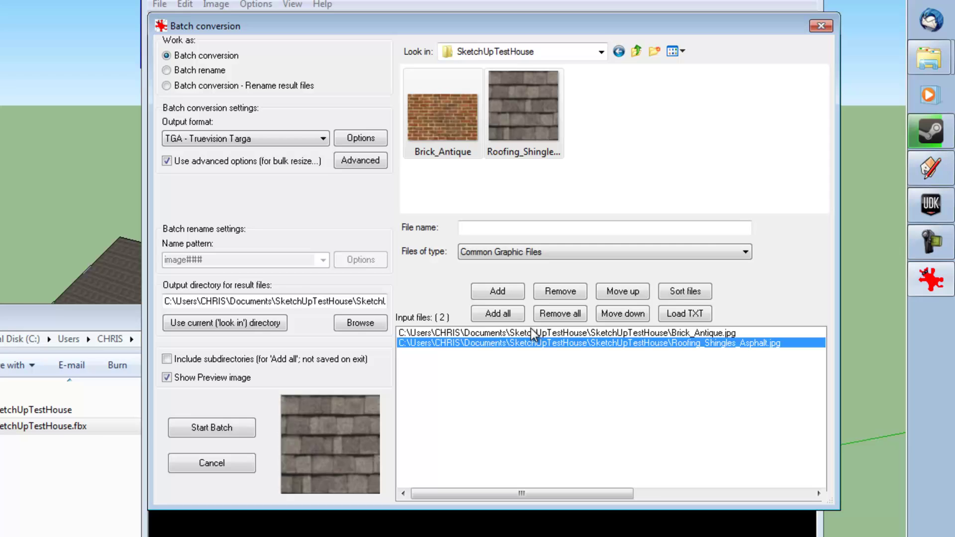
pyautogui.press('Up')
pyautogui.press('Down')
pyautogui.press('Up')
pyautogui.press('Down')
# Set the output directory to the current texture folder, run the batch conversion to TGA, and exit the batch
pyautogui.click(265, 326)
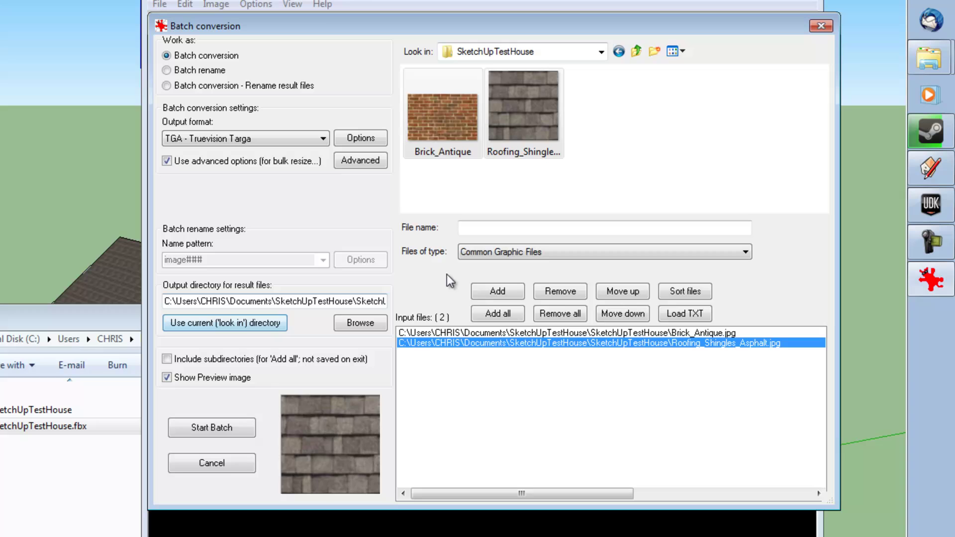
pyautogui.click(539, 178)
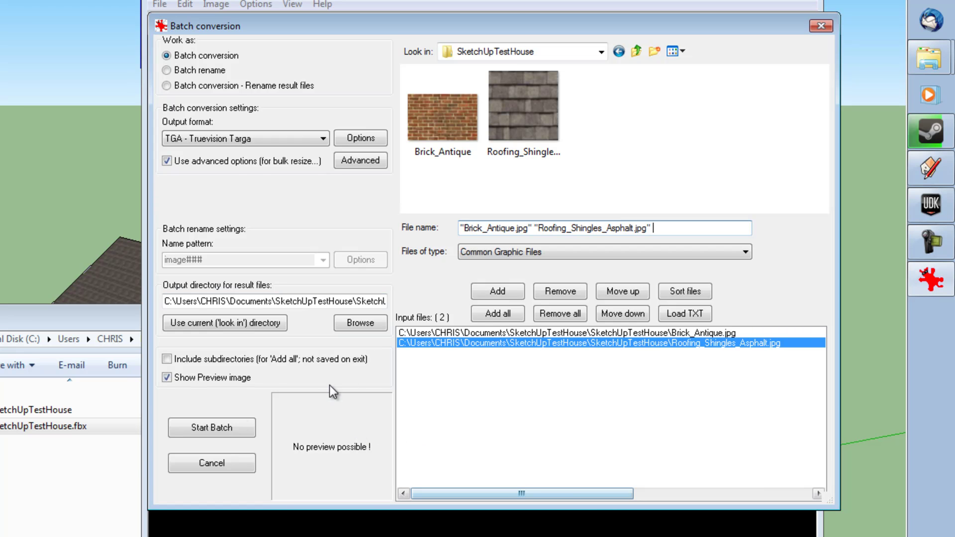
pyautogui.click(211, 429)
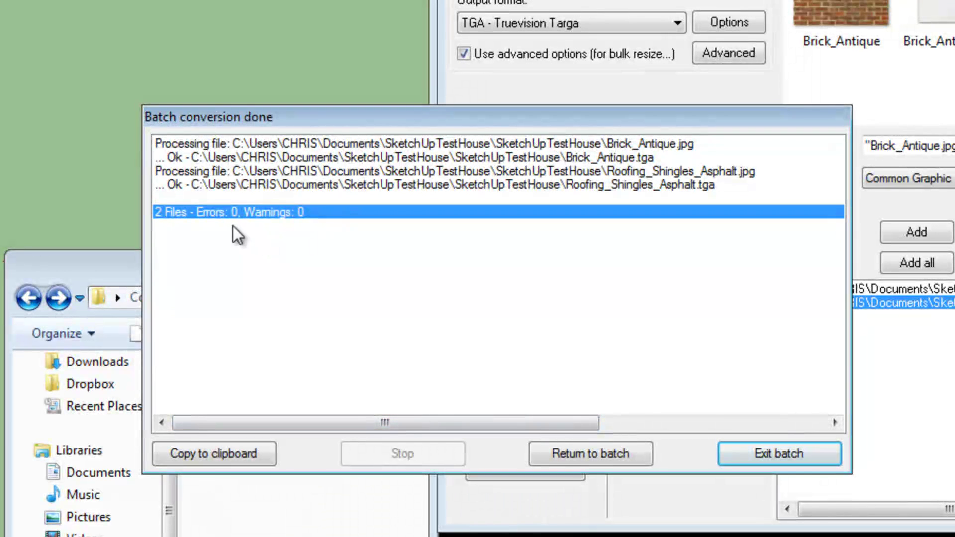
pyautogui.click(771, 457)
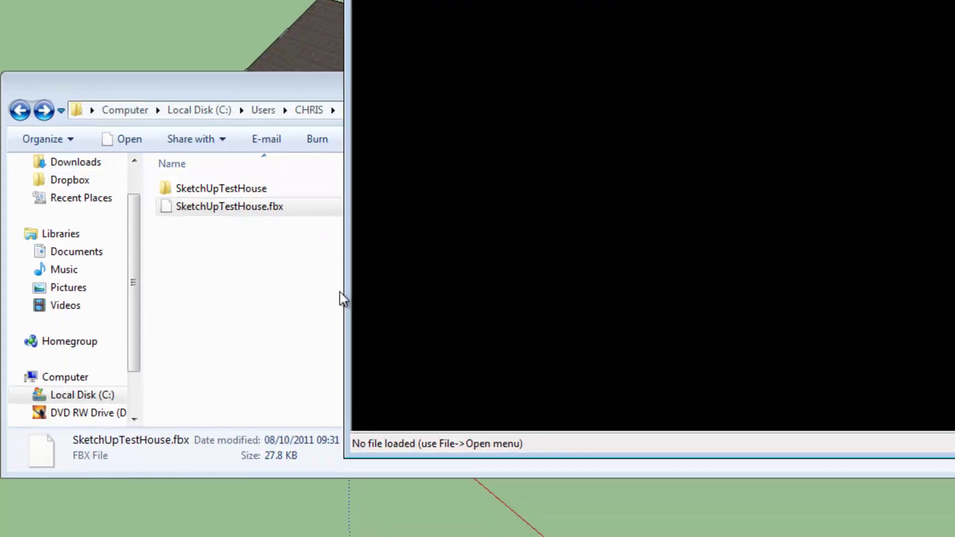
# Switch to Windows Explorer and open the SketchUpTestHouse texture subfolder to check the converted files
pyautogui.click(184, 291)
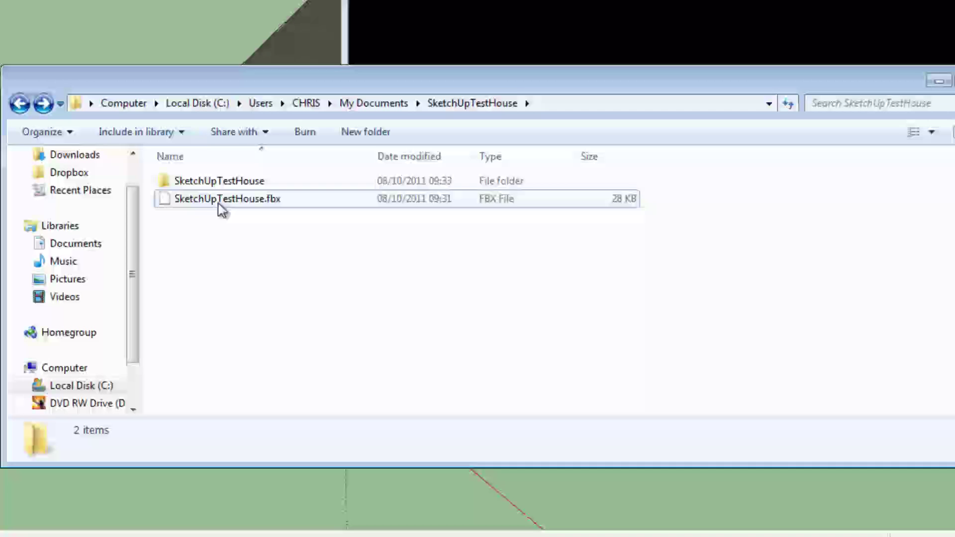
pyautogui.doubleClick(221, 188)
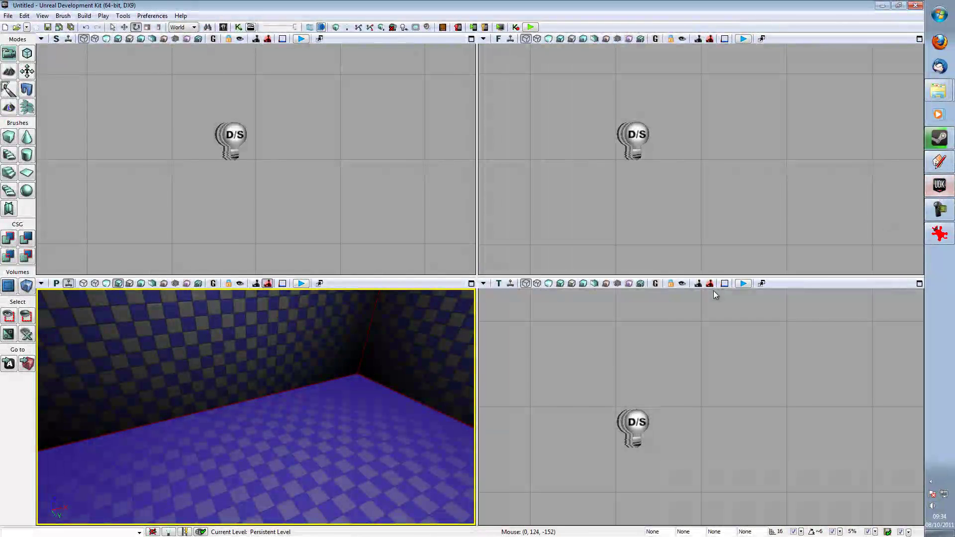
# Switch to Unreal Development Kit, open the Content Browser showing all assets, and select SketchUpTutorialPackage
pyautogui.moveTo(220, 428); pyautogui.dragTo(317, 481, button='right')
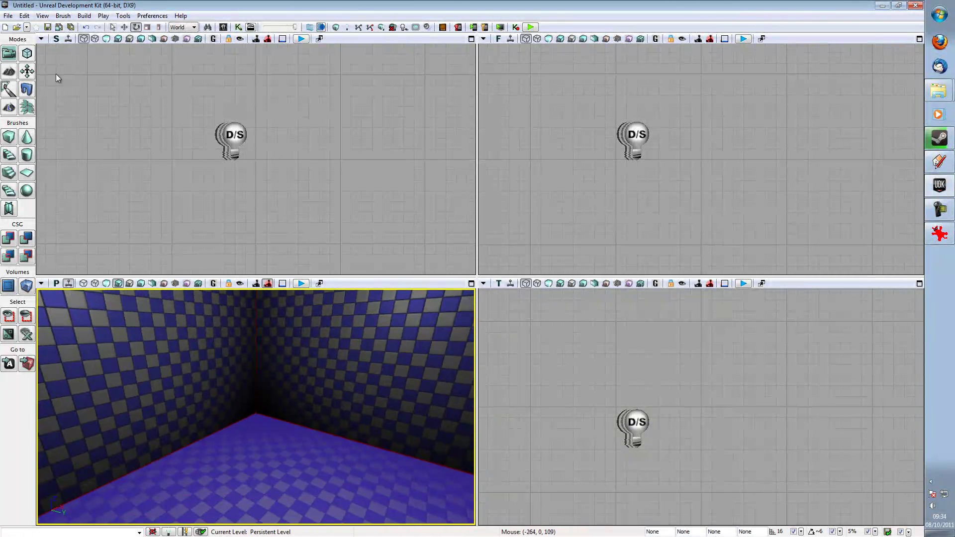
pyautogui.click(41, 16)
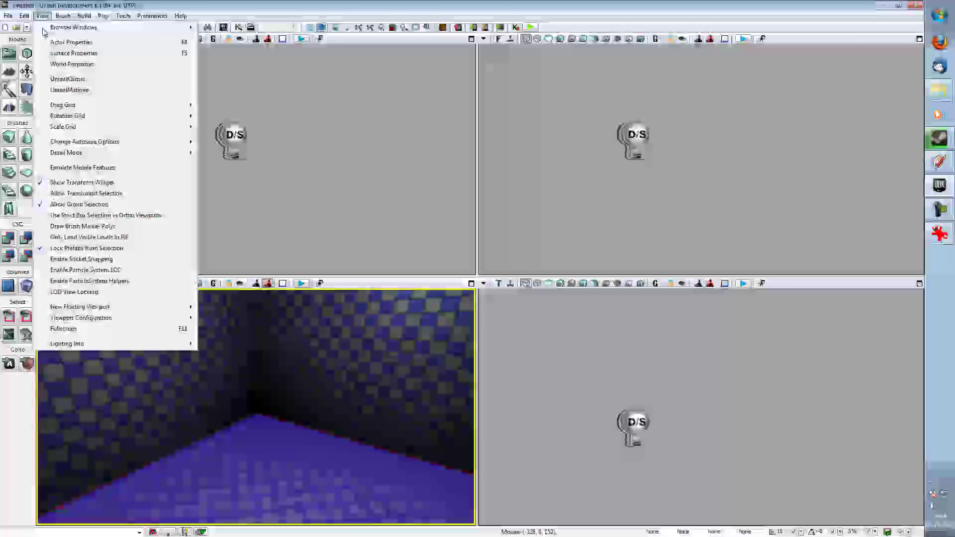
pyautogui.click(238, 29)
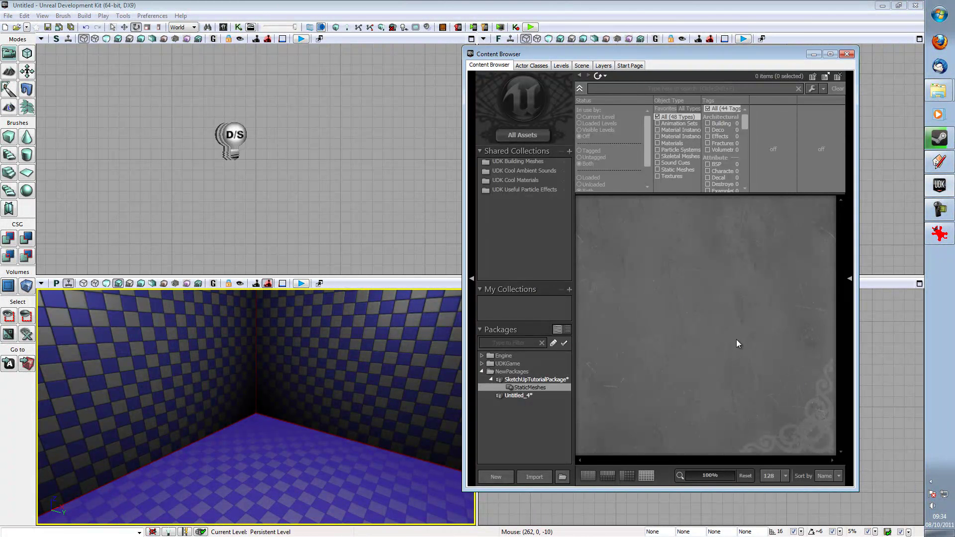
pyautogui.click(529, 138)
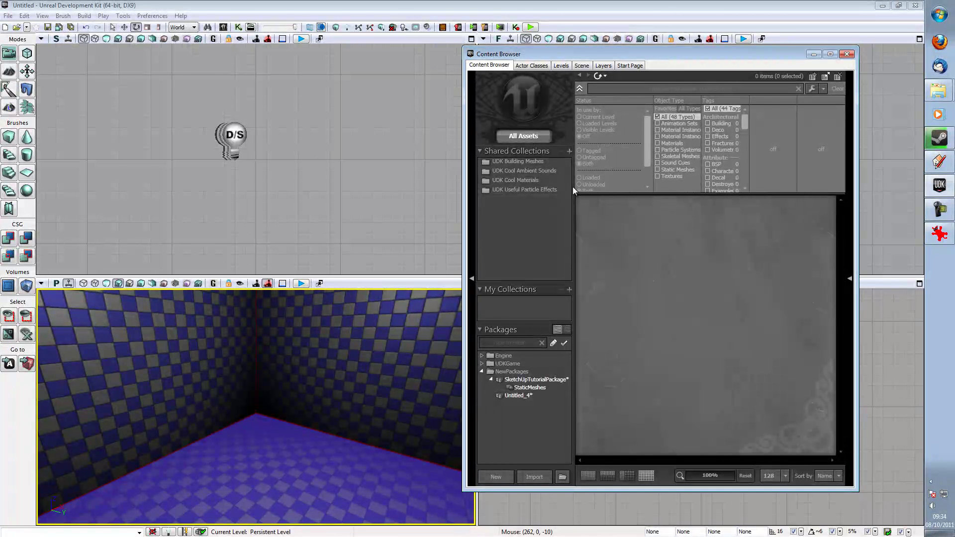
pyautogui.click(551, 380)
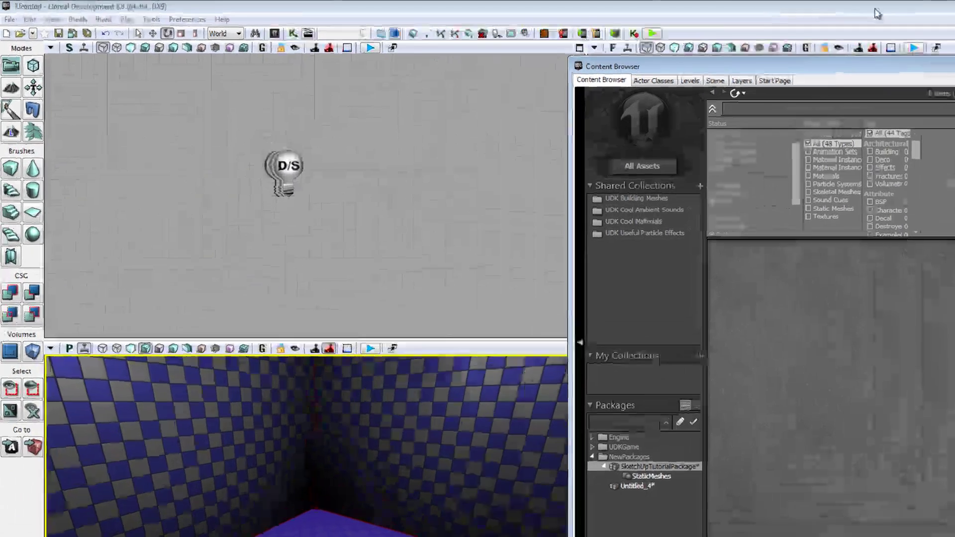
# Choose SketchUpTestHouse.fbx from My Documents\SketchUpTestHouse as the file to import
pyautogui.click(534, 476)
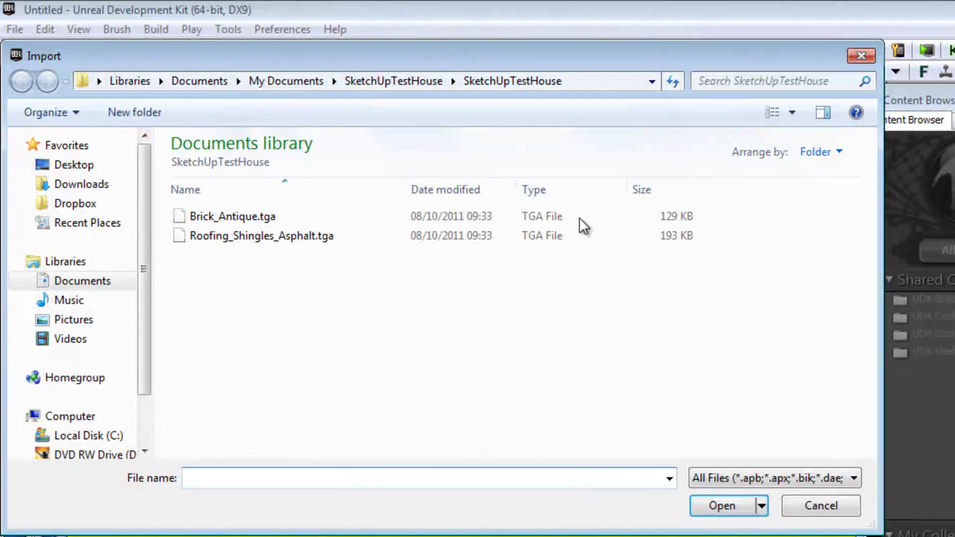
pyautogui.click(422, 88)
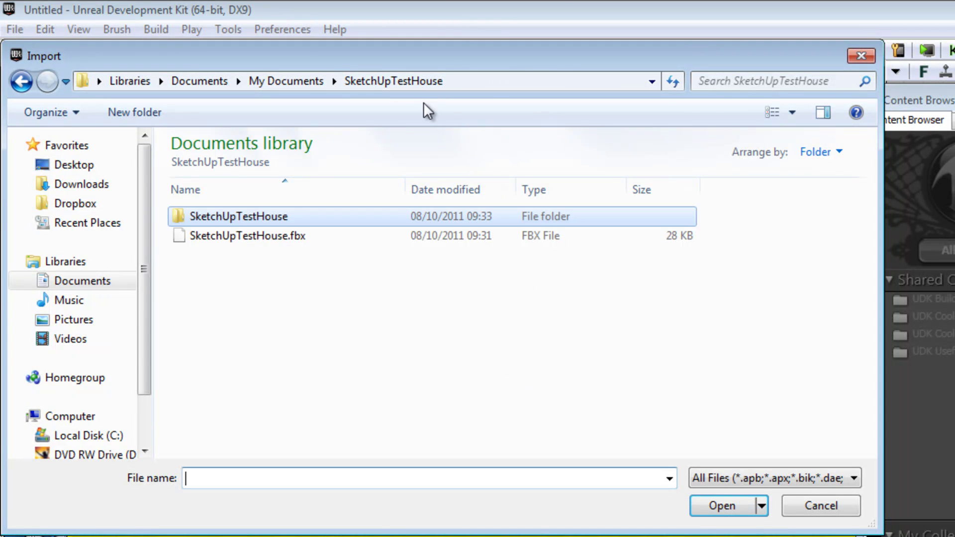
pyautogui.doubleClick(350, 245)
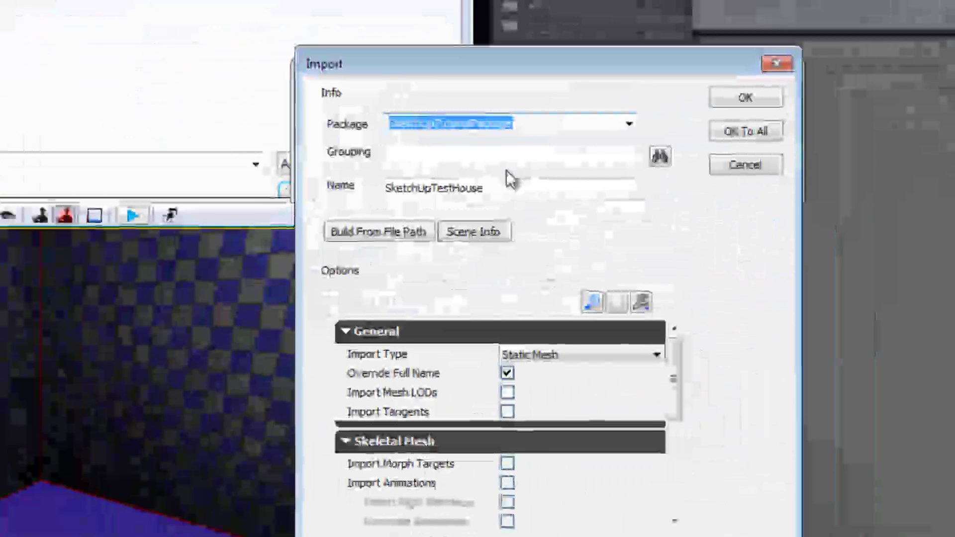
# Import the house into SketchUpTutorialPackage with the grouping StaticMesh, inspect it in the Static Mesh Editor, and close that editor
pyautogui.press('Tab')
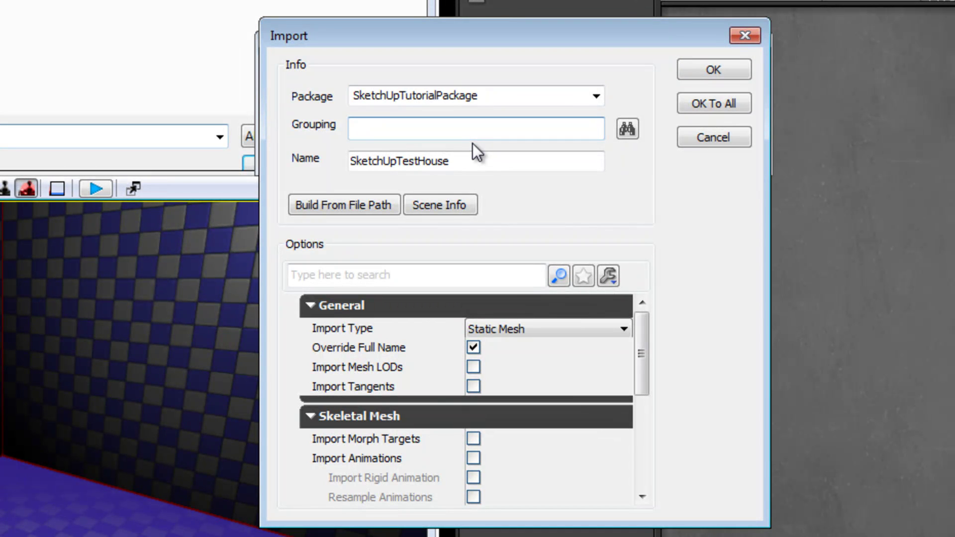
pyautogui.write('StaticMesh')
pyautogui.press('Tab')
pyautogui.press('Tab')
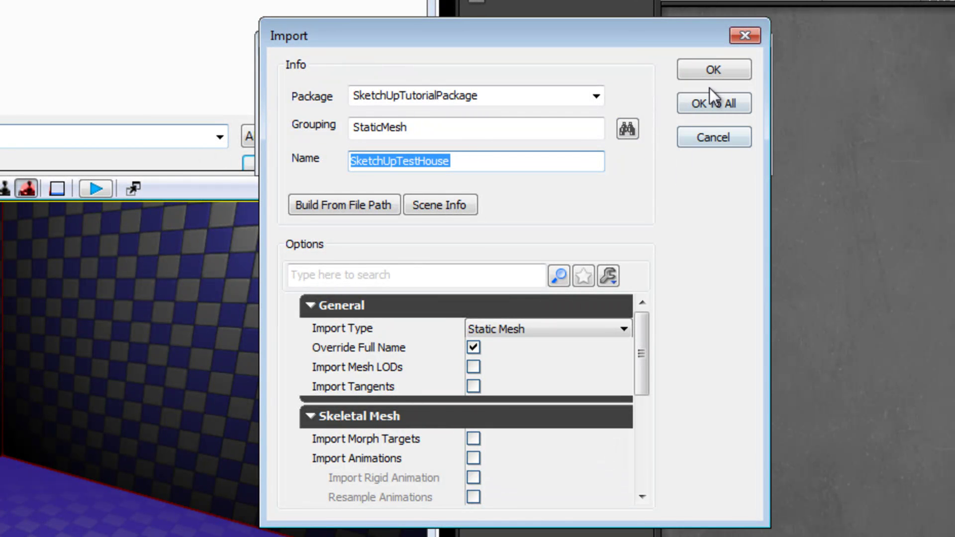
pyautogui.click(721, 74)
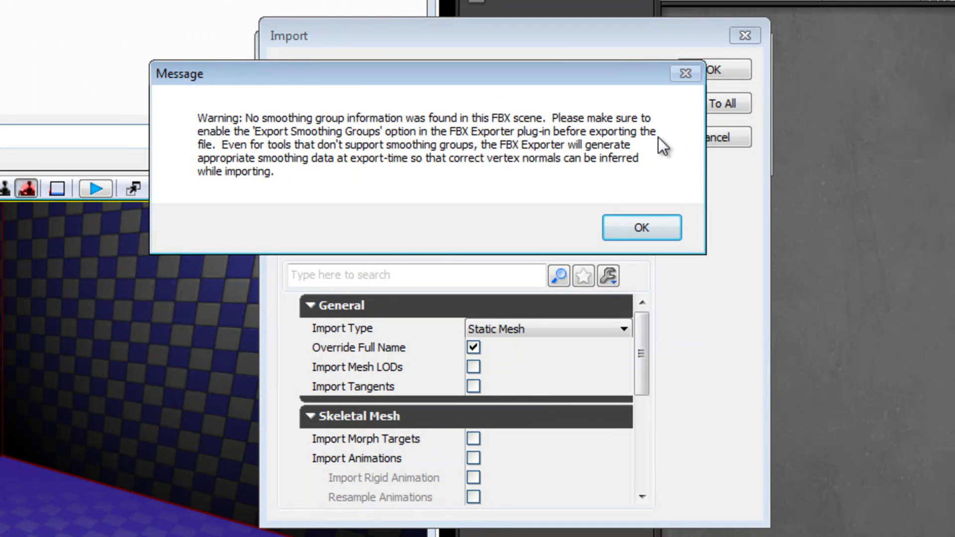
pyautogui.click(642, 226)
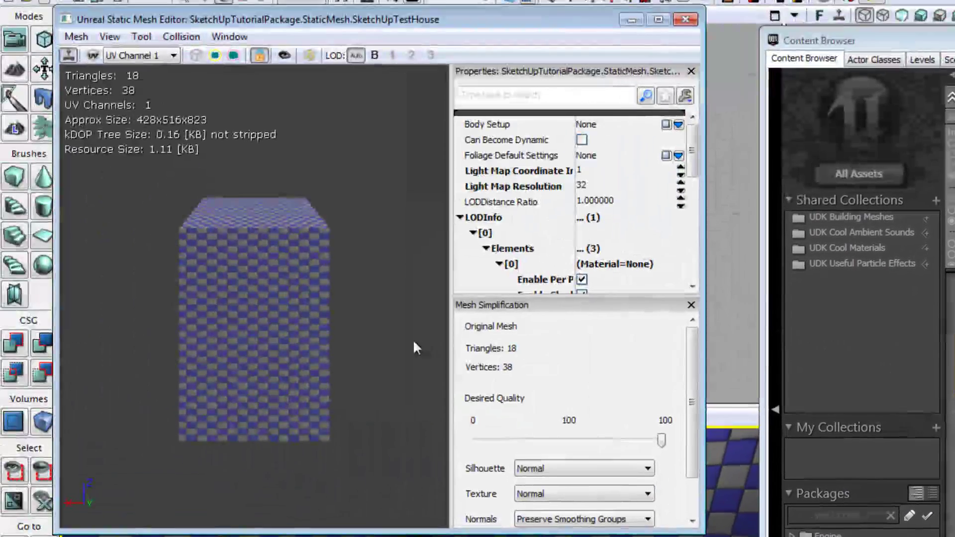
pyautogui.moveTo(413, 339); pyautogui.dragTo(445, 279)
pyautogui.click(686, 19)
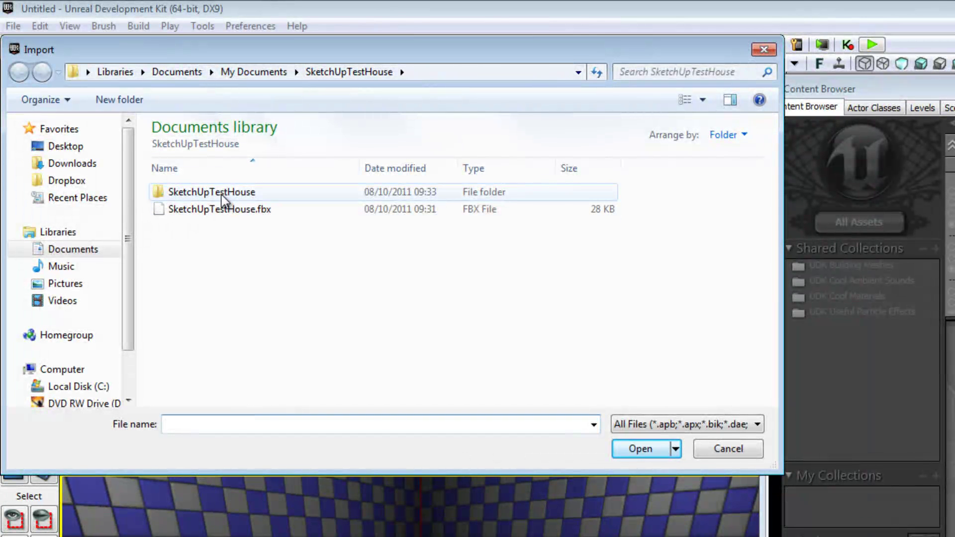
# Choose Brick_Antique.tga and Roofing_Shingles_Asphalt.tga from the SketchUpTestHouse subfolder for import
pyautogui.doubleClick(222, 200)
pyautogui.moveTo(354, 284); pyautogui.dragTo(293, 182)
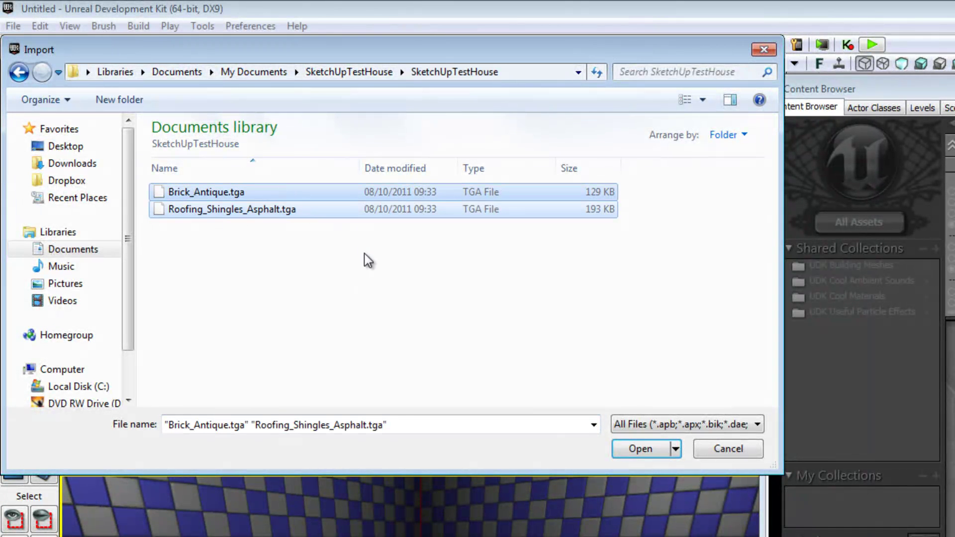
pyautogui.press('Return')
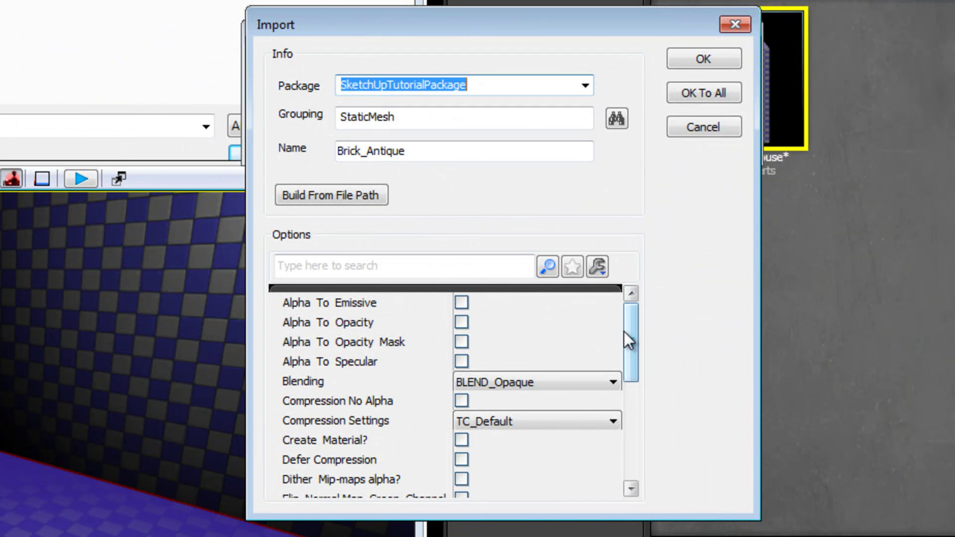
# Enable Create Material and import both textures into the StaticMesh group with these options
pyautogui.moveTo(624, 337)
pyautogui.mouseDown()
pyautogui.moveTo(624, 359)
pyautogui.moveTo(622, 346)
pyautogui.mouseUp()
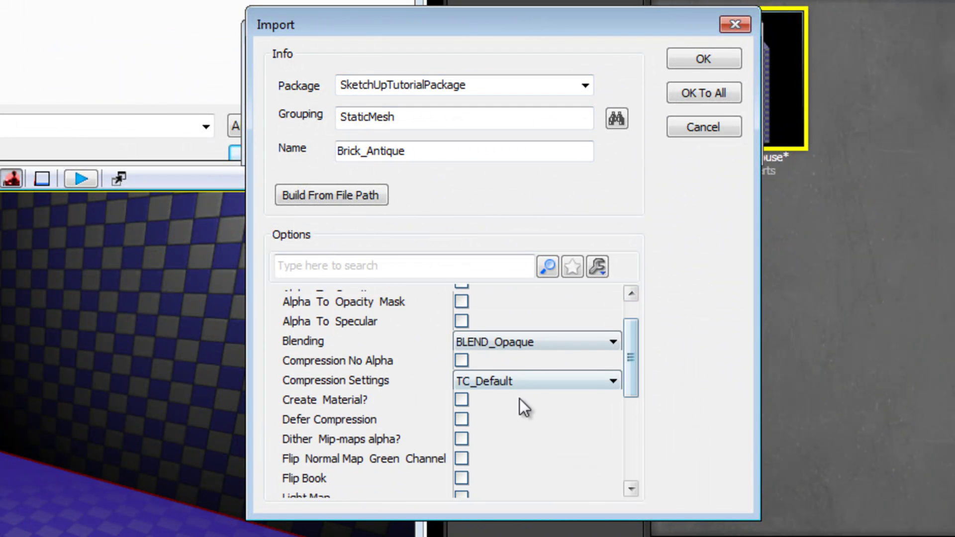
pyautogui.click(461, 401)
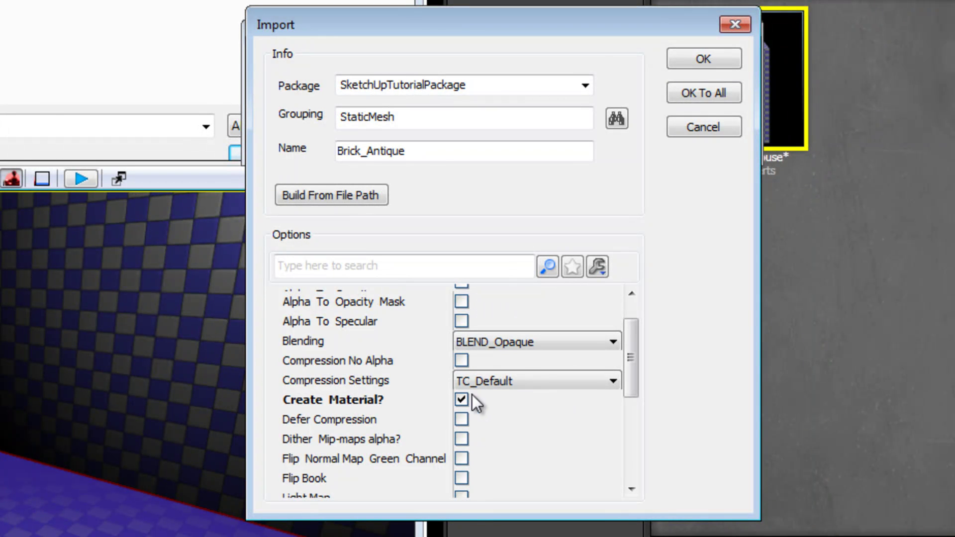
pyautogui.click(694, 92)
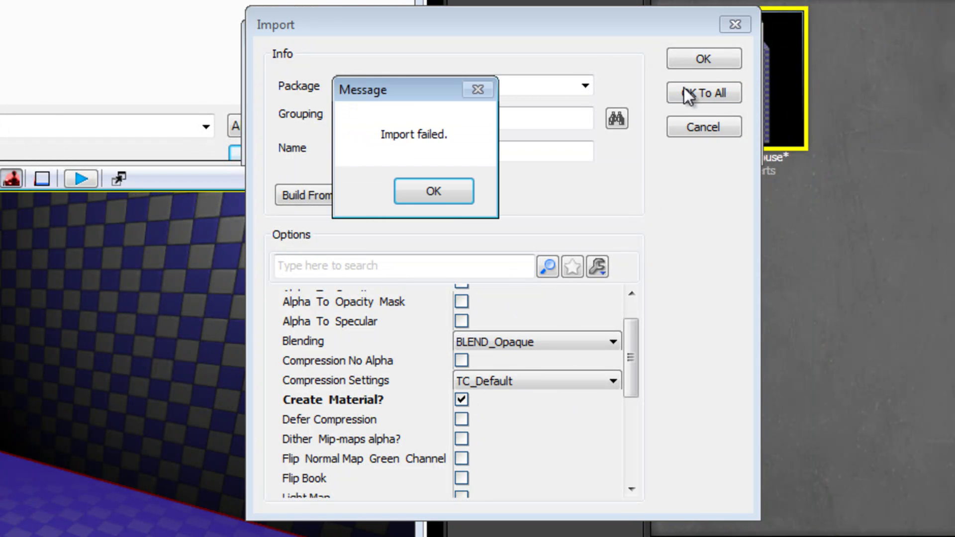
pyautogui.click(445, 198)
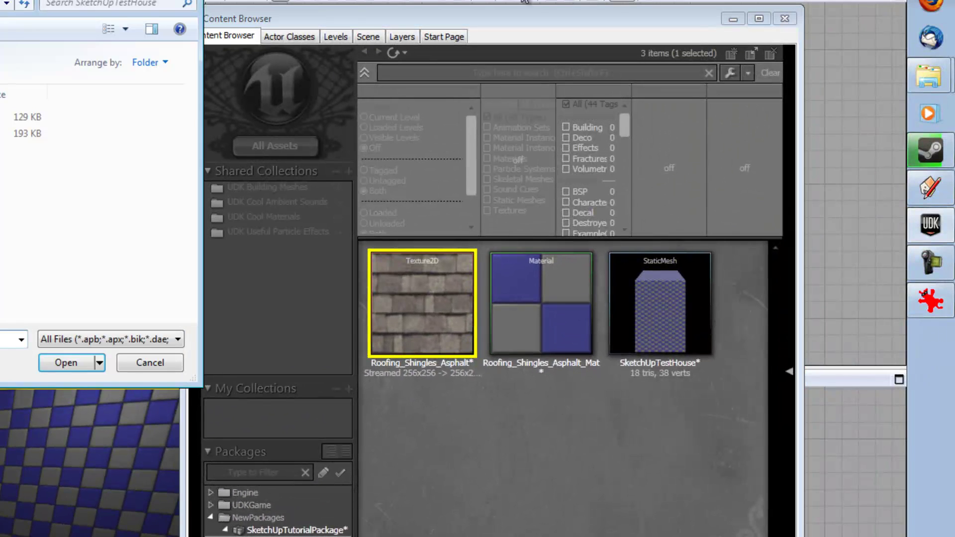
# Try to import Brick_Antique.tga again on its own
pyautogui.doubleClick(158, 184)
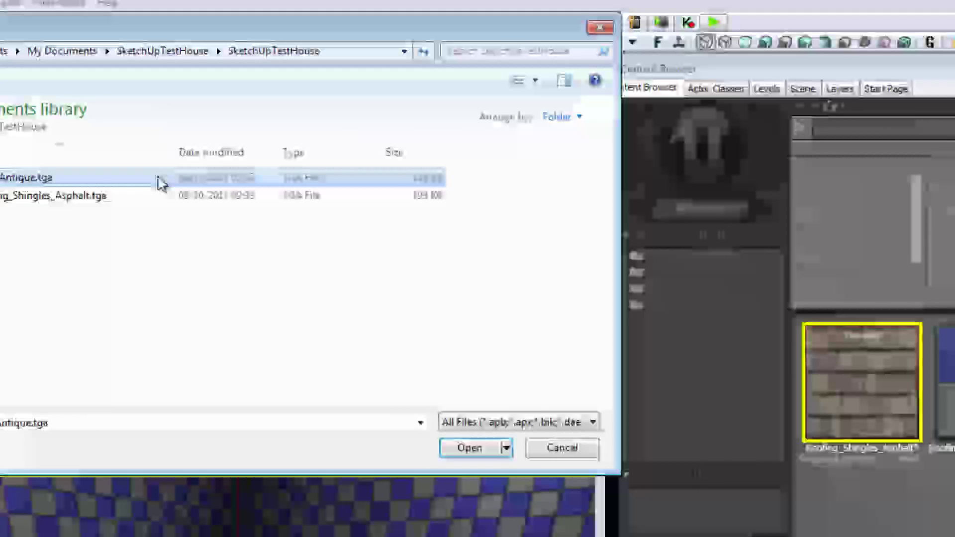
pyautogui.press('Return')
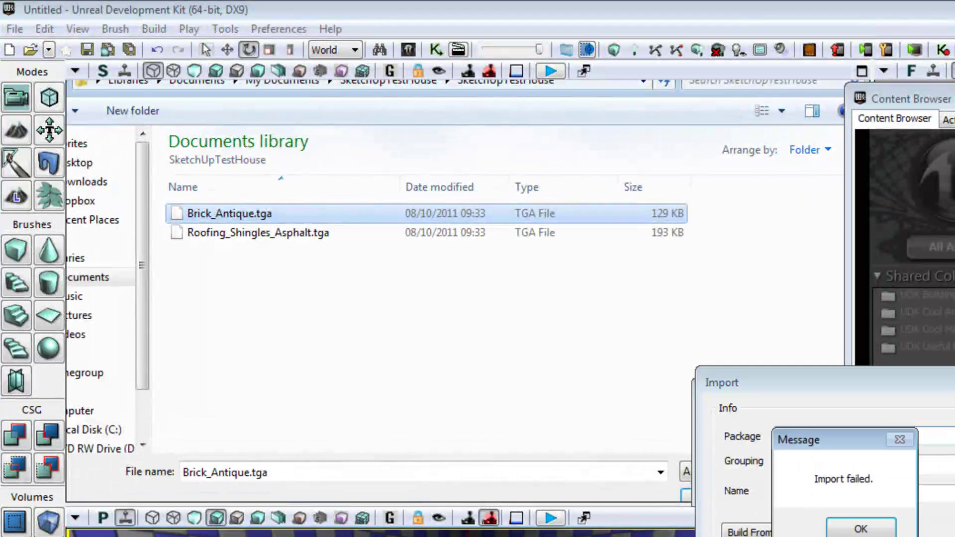
pyautogui.click(835, 526)
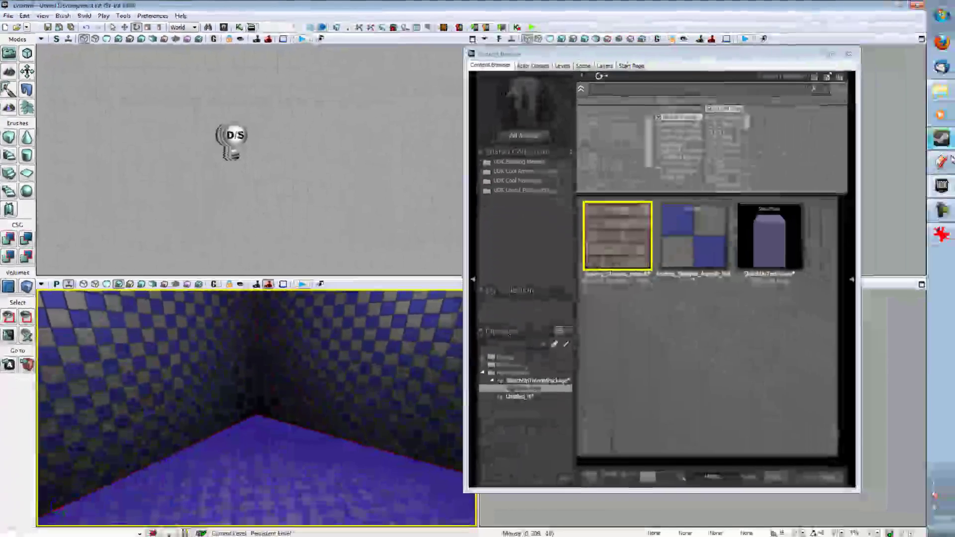
# Switch to the texture folder in Windows Explorer and open the original Brick_Antique image in IrfanView
pyautogui.click(938, 91)
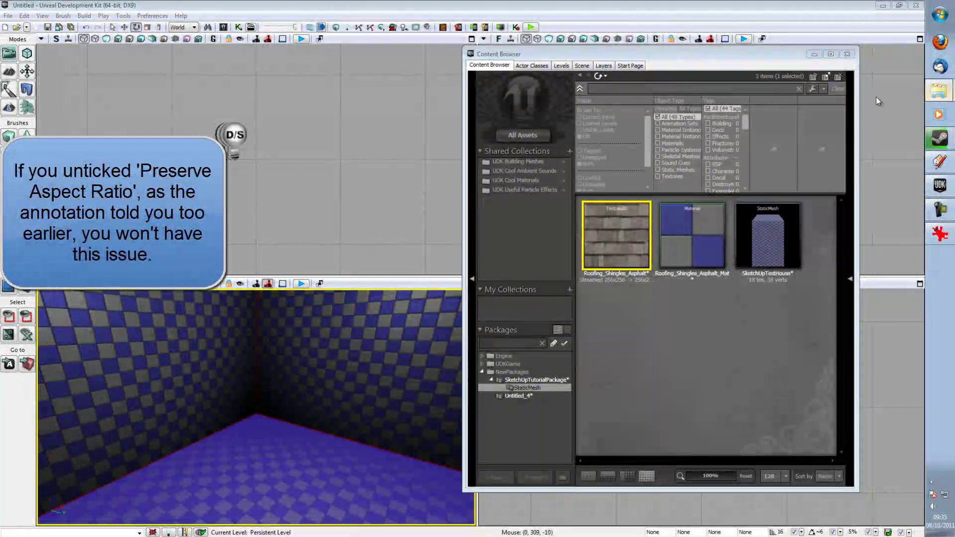
pyautogui.click(346, 328)
pyautogui.doubleClick(346, 328)
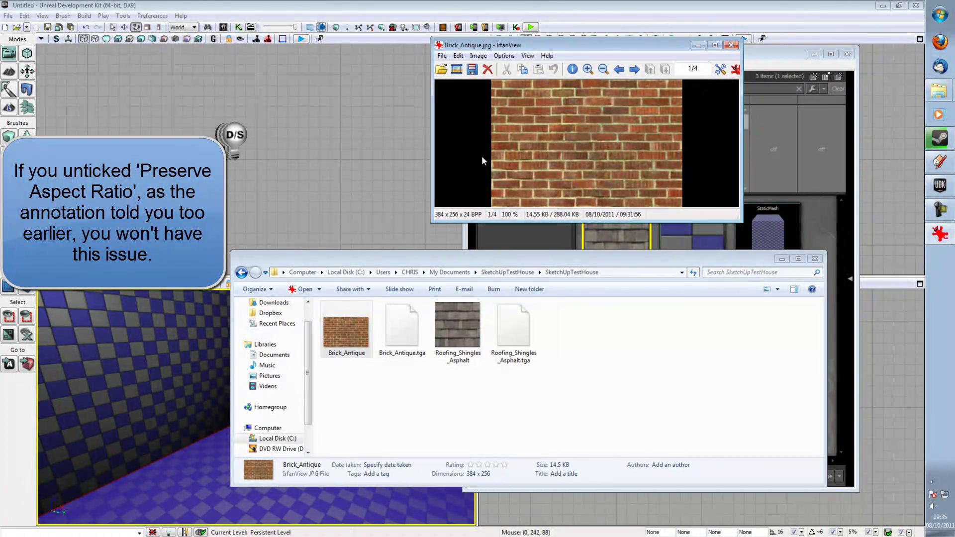
# Resize the Brick_Antique image to 256 x 256 pixels with Preserve aspect ratio turned off
pyautogui.click(476, 56)
pyautogui.moveTo(441, 56)
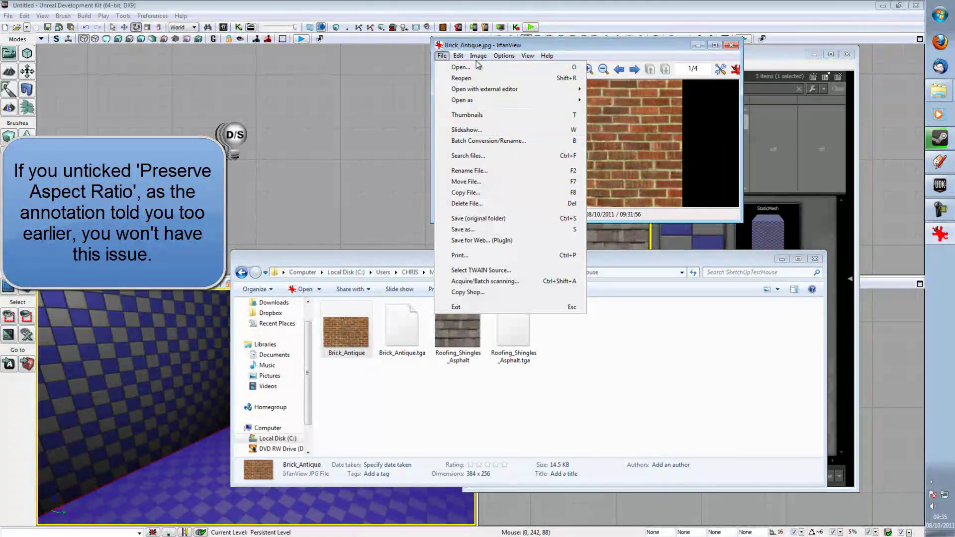
pyautogui.moveTo(478, 55)
pyautogui.click(515, 168)
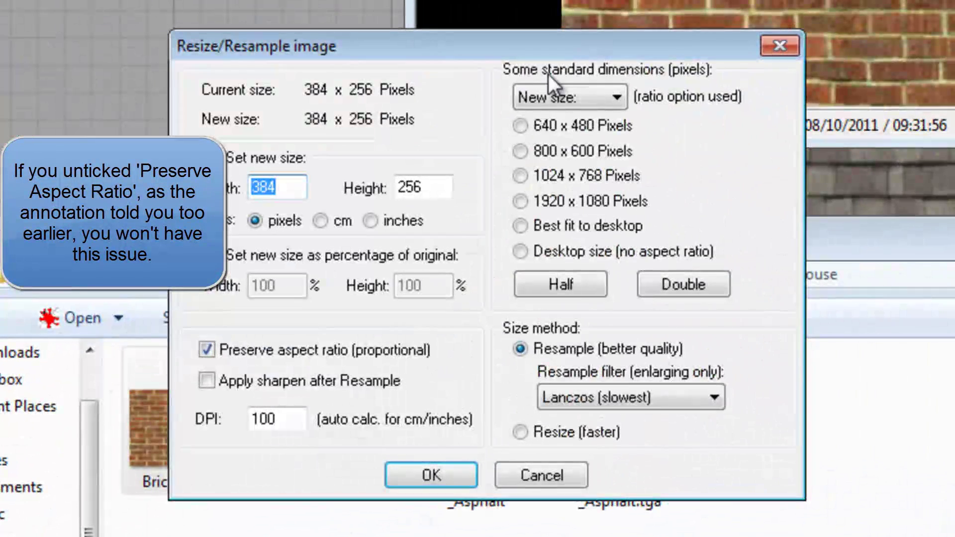
pyautogui.write('256')
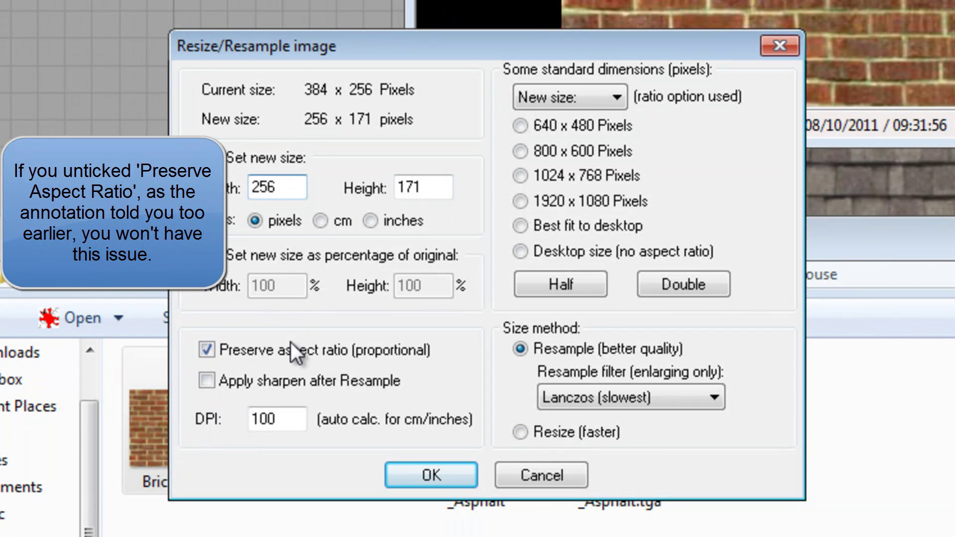
pyautogui.click(296, 343)
pyautogui.doubleClick(432, 188)
pyautogui.write('256')
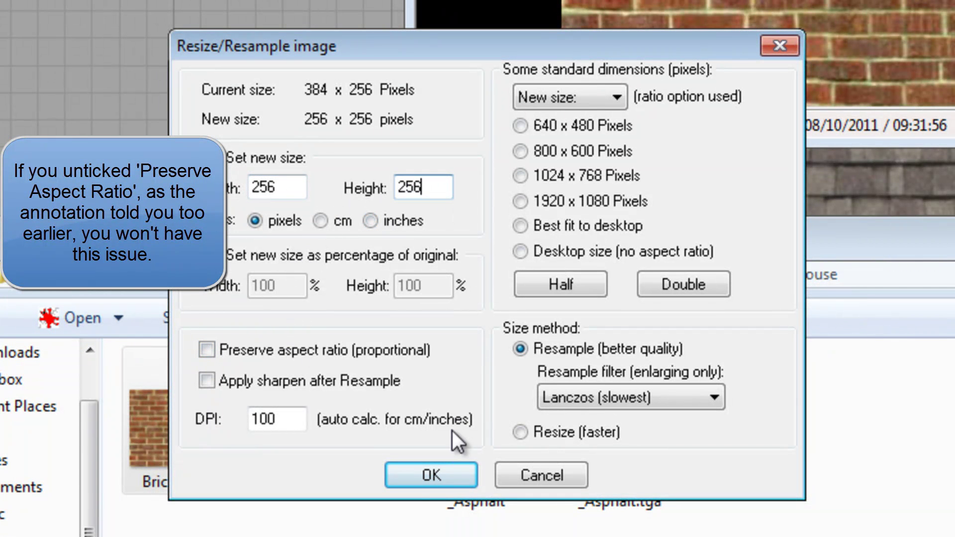
pyautogui.click(444, 465)
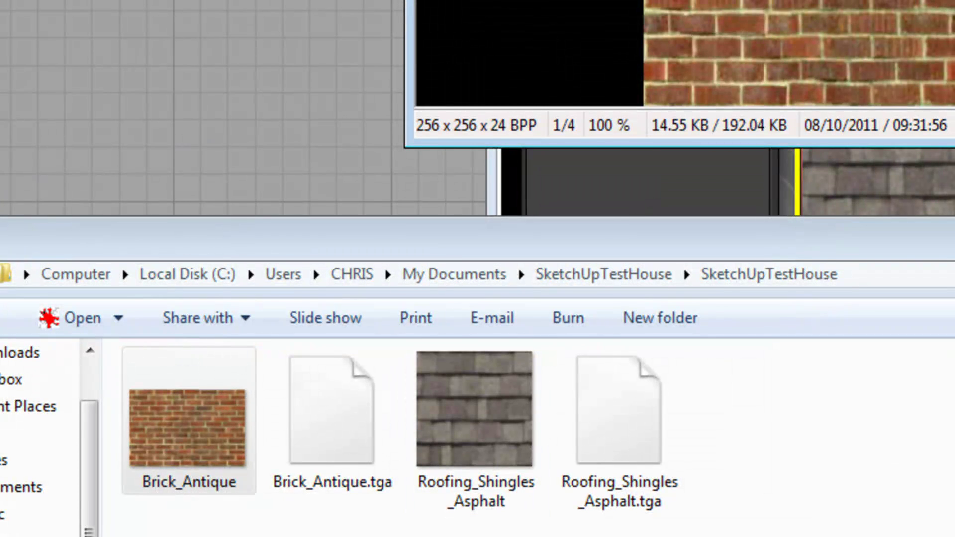
# Save the resized image as Brick_Antique.tga in the SketchUpTestHouse texture folder, replacing the existing file
pyautogui.click(432, 1)
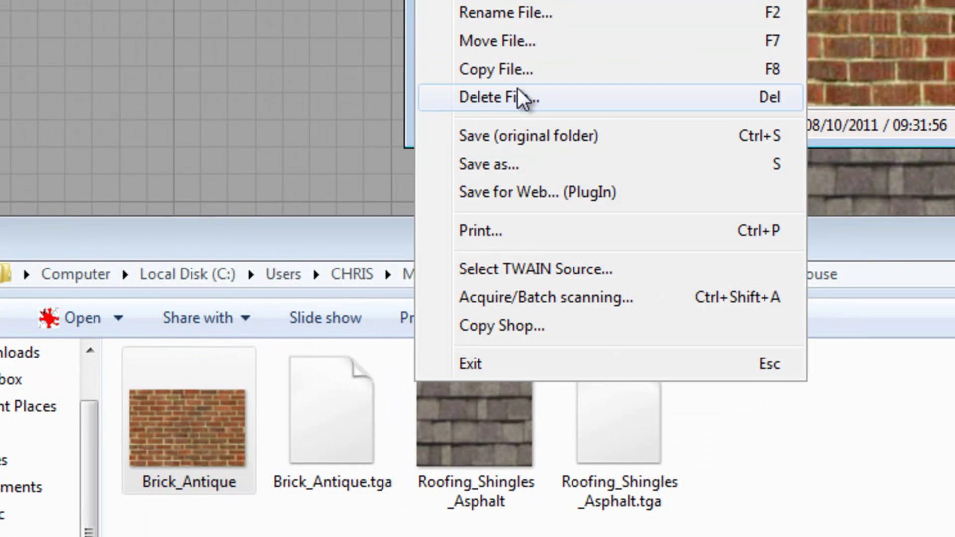
pyautogui.click(517, 167)
pyautogui.click(721, 456)
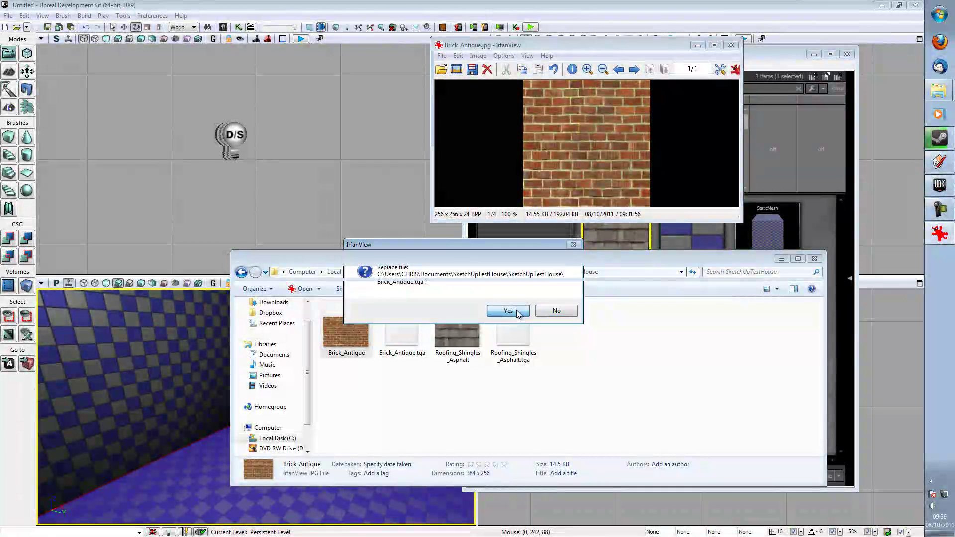
pyautogui.click(550, 311)
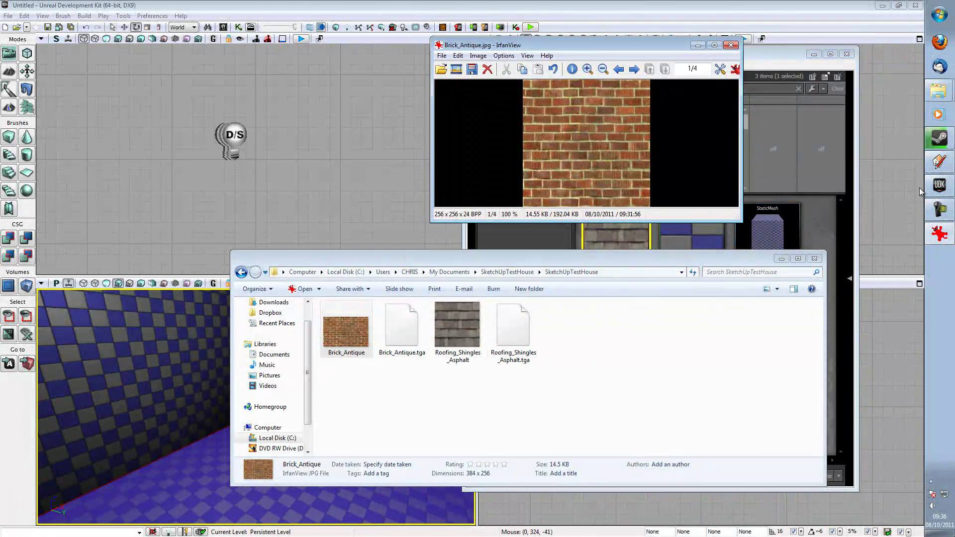
# Switch back to UDK and import Brick_Antique.tga into the StaticMesh group of SketchUpTutorialPackage with Create Material enabled
pyautogui.click(938, 185)
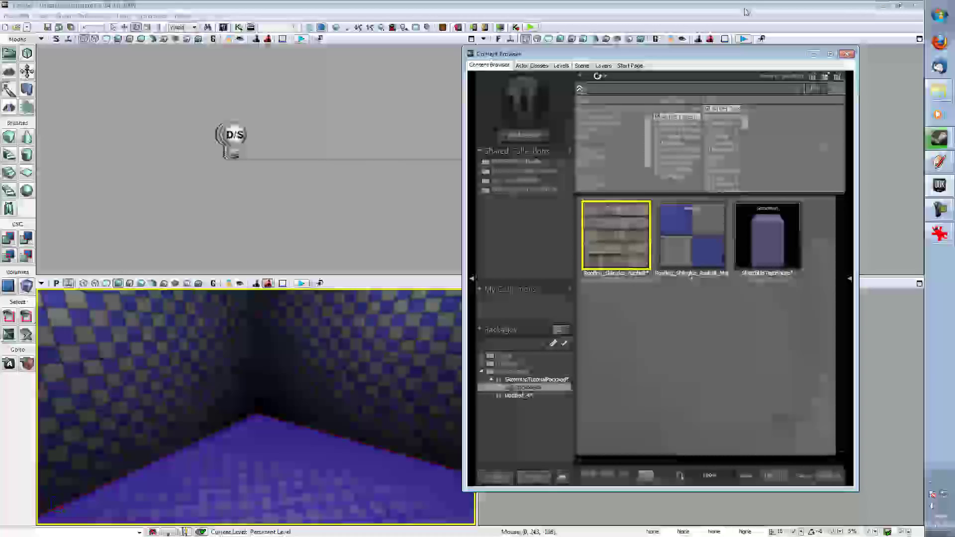
pyautogui.click(534, 477)
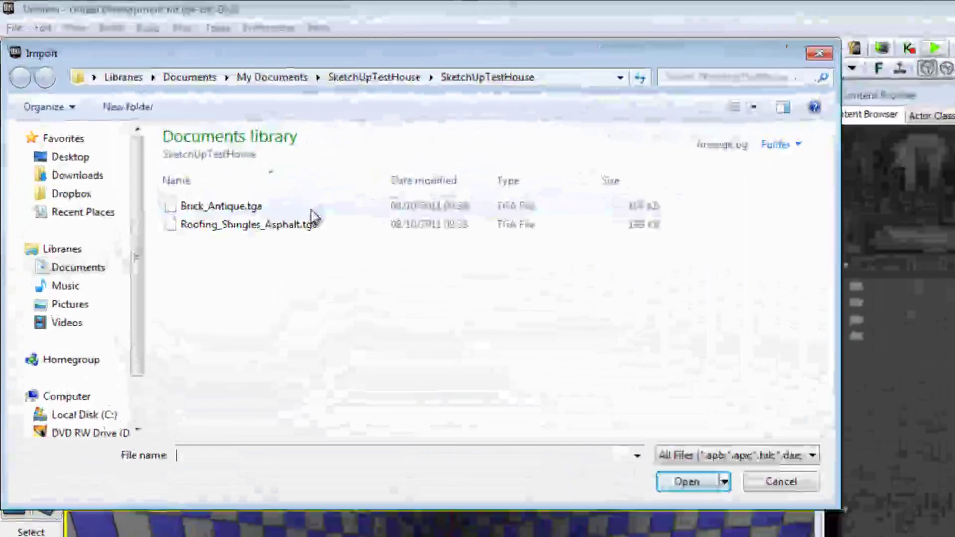
pyautogui.doubleClick(169, 134)
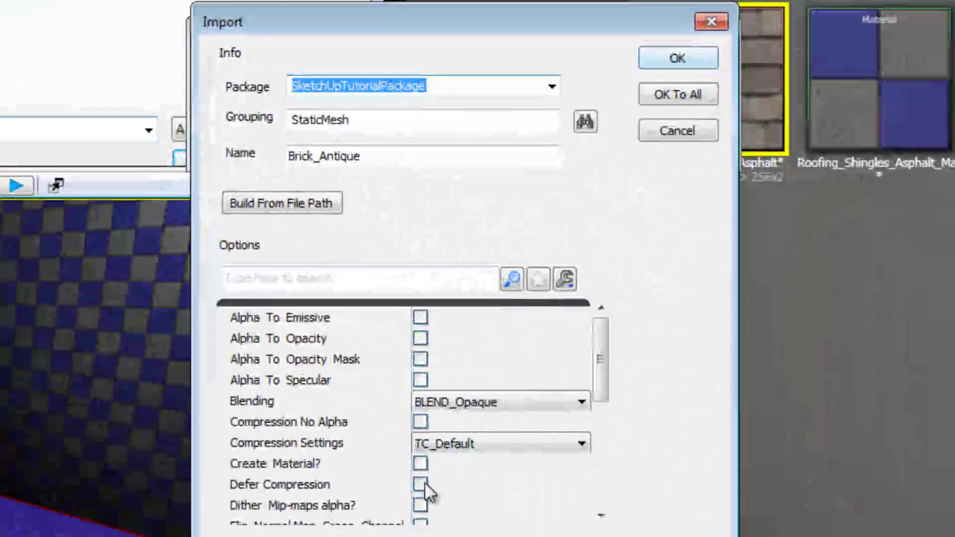
pyautogui.click(421, 464)
pyautogui.click(677, 58)
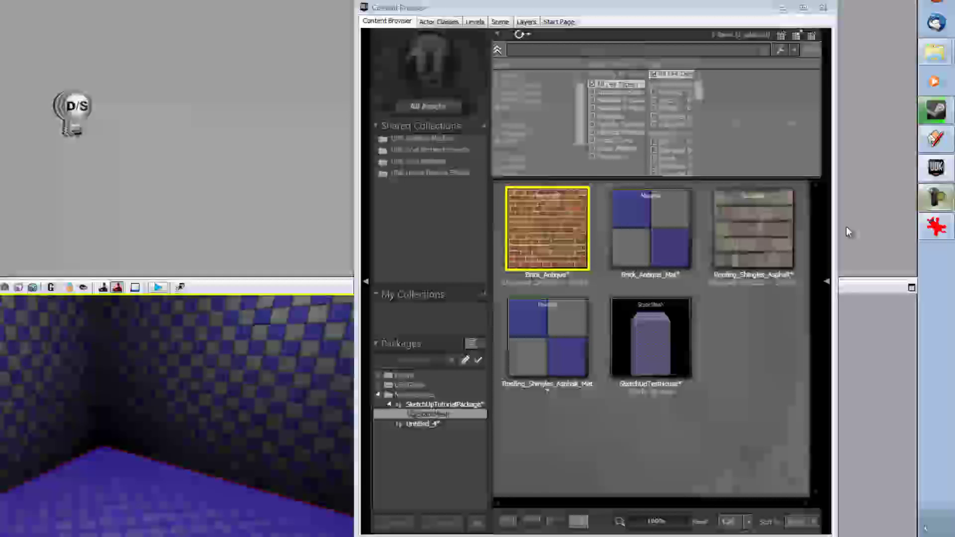
# Open Brick_Antique_Mat in the Material Editor, shift its texture sample node slightly, apply the changes and close the editor
pyautogui.click(655, 233)
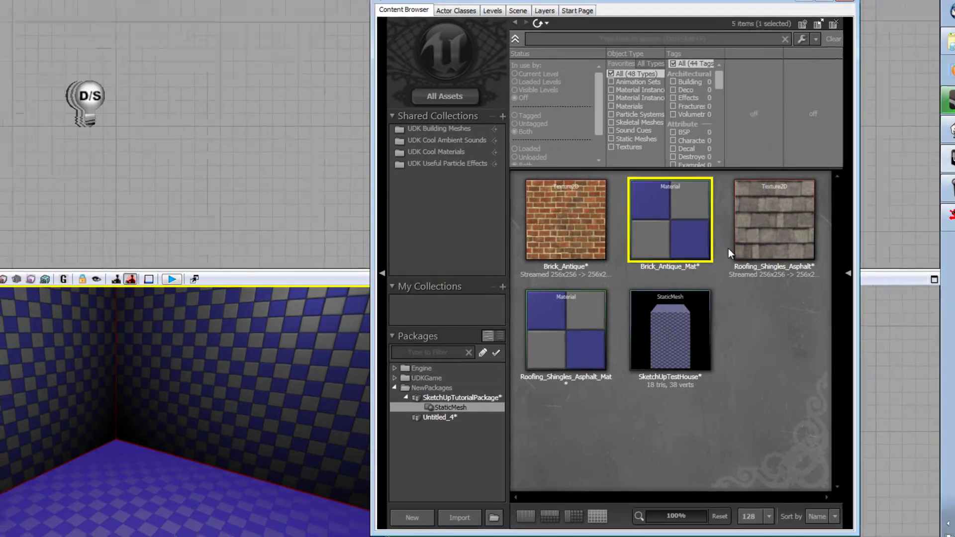
pyautogui.doubleClick(650, 234)
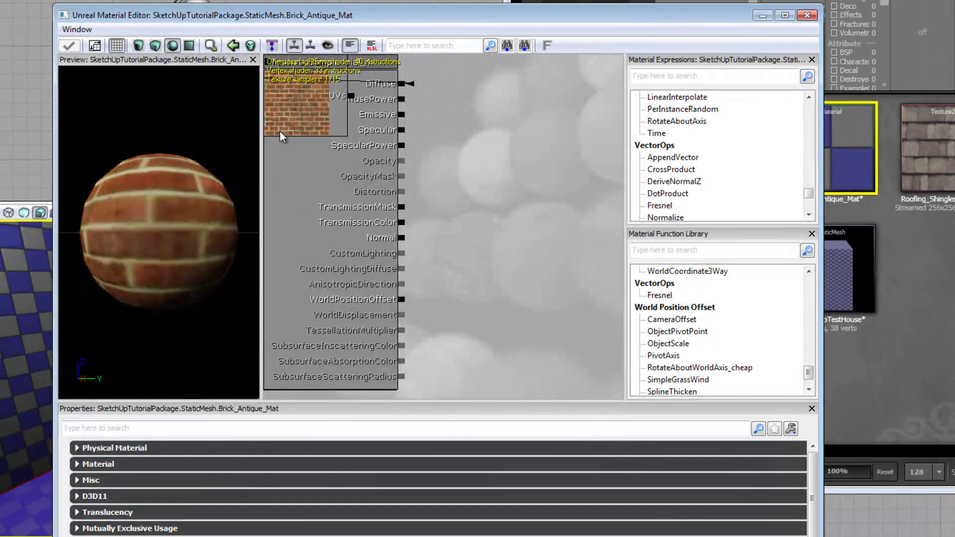
pyautogui.click(280, 131)
pyautogui.moveTo(276, 115); pyautogui.dragTo(285, 126)
pyautogui.click(69, 46)
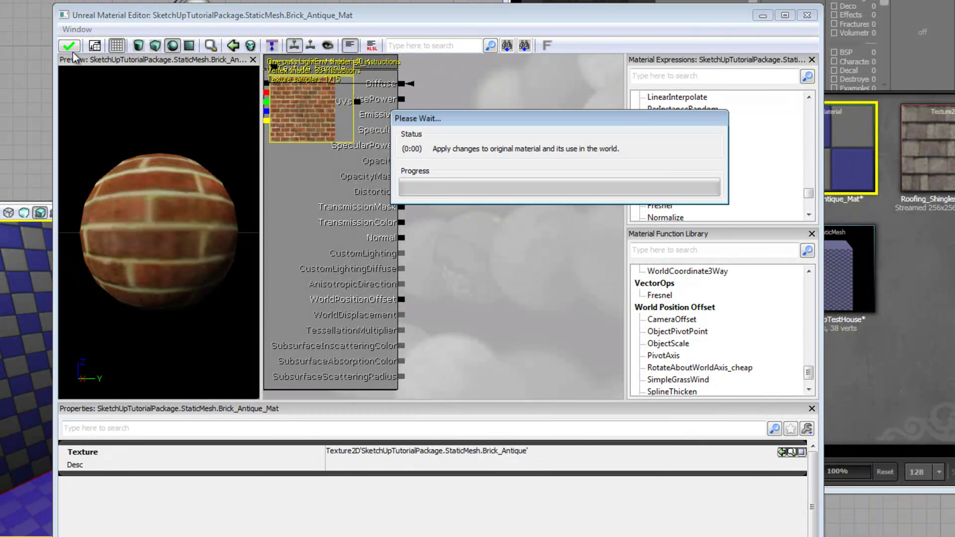
pyautogui.click(806, 14)
# Shift the texture sample node in Roofing_Shingles_Asphalt_Mat slightly, apply the changes to the material and close its editor
pyautogui.click(734, 292)
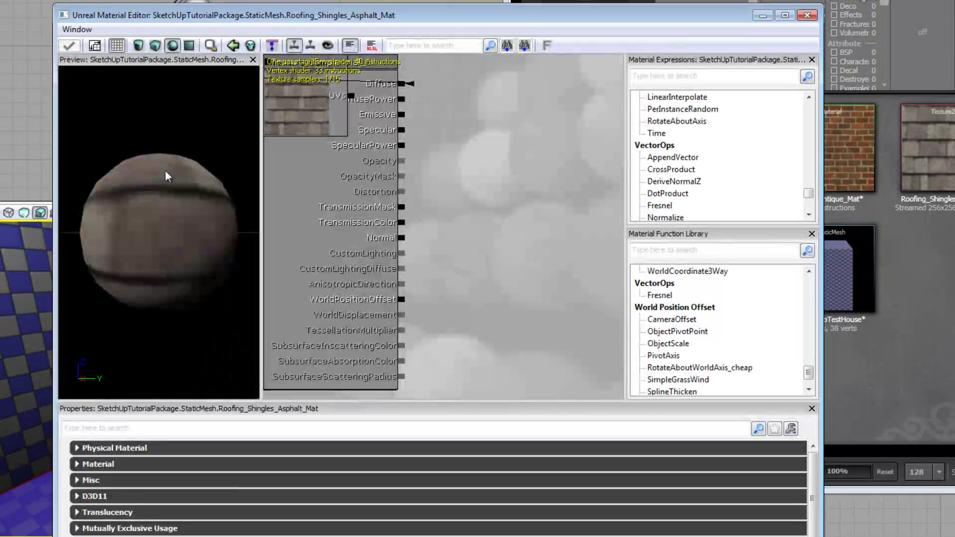
pyautogui.click(314, 108)
pyautogui.moveTo(307, 117); pyautogui.dragTo(324, 137)
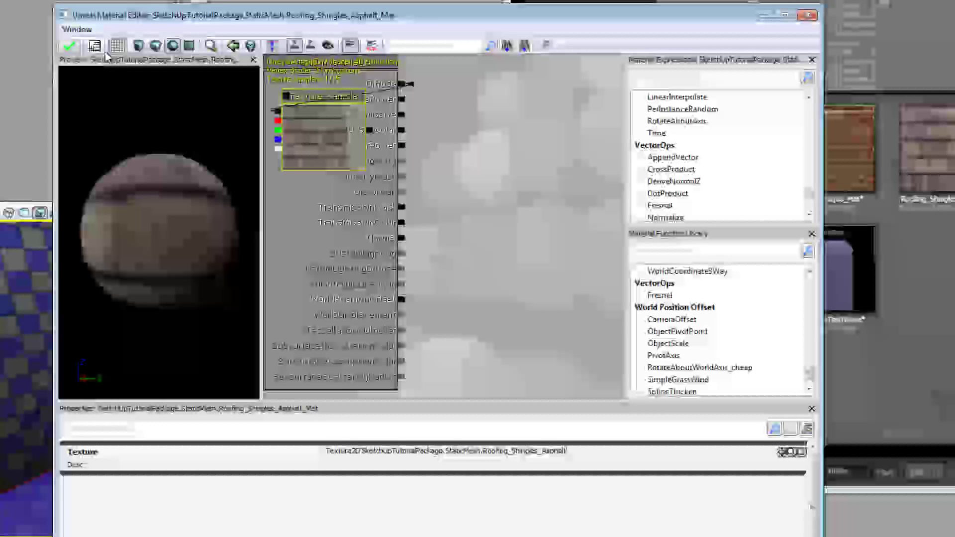
pyautogui.click(69, 47)
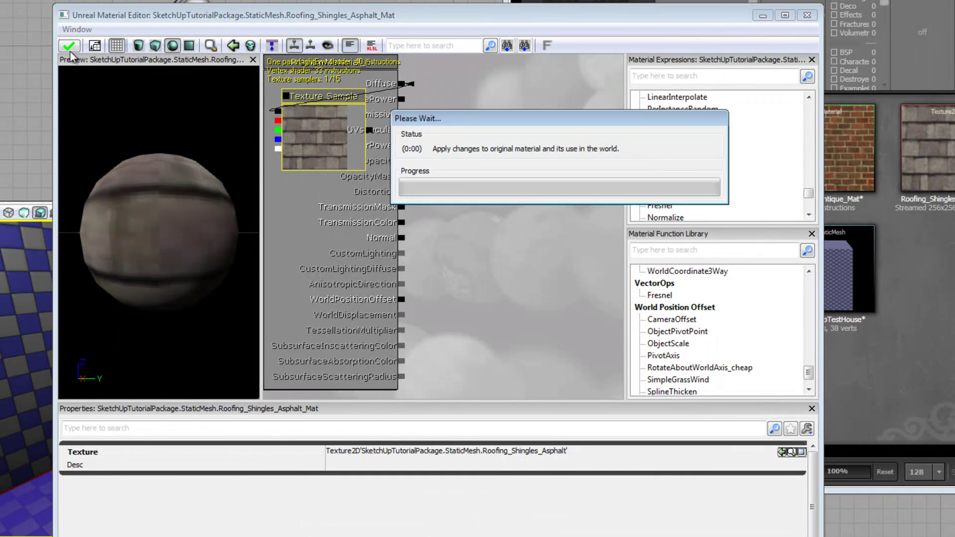
pyautogui.click(806, 16)
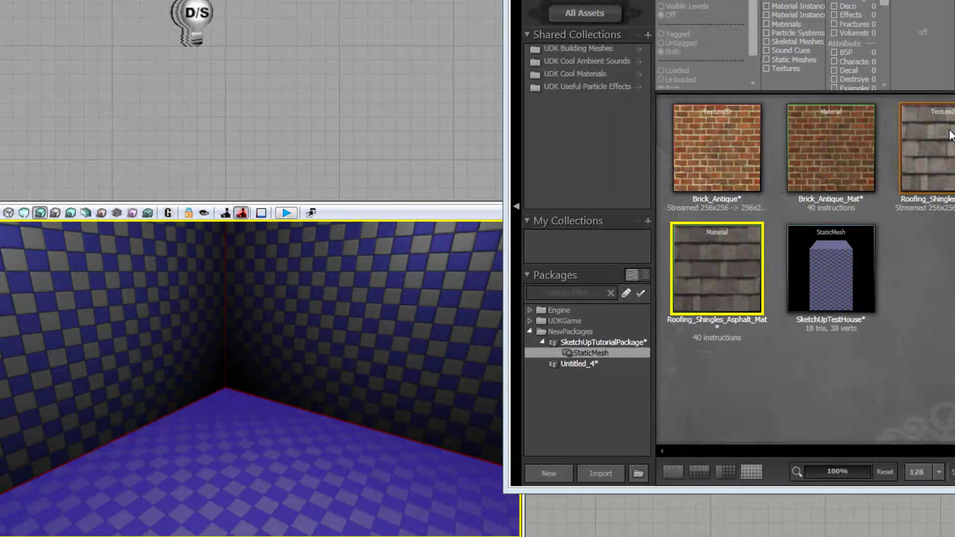
# Open the SketchUpTestHouse static mesh in the Static Mesh Editor and view the house from its gable side
pyautogui.click(838, 128)
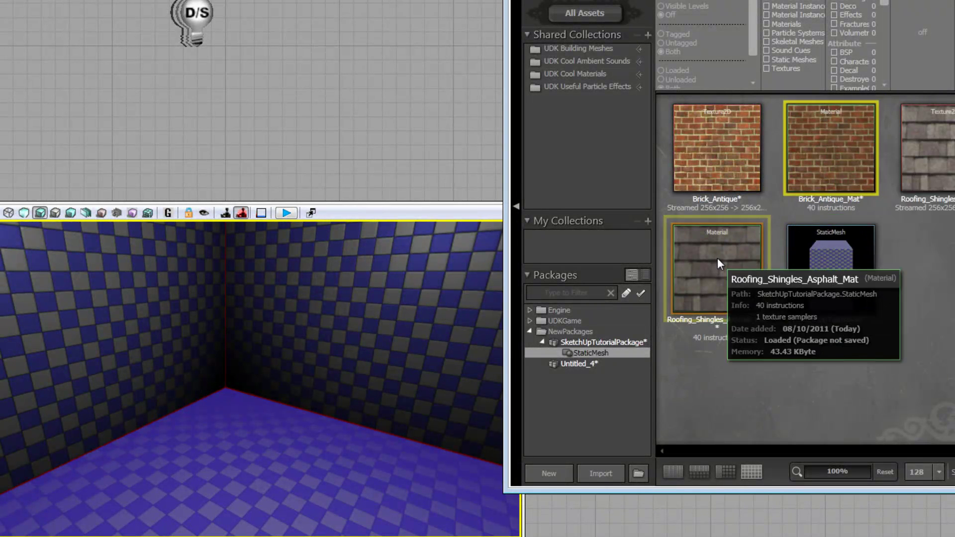
pyautogui.click(726, 246)
pyautogui.click(793, 274)
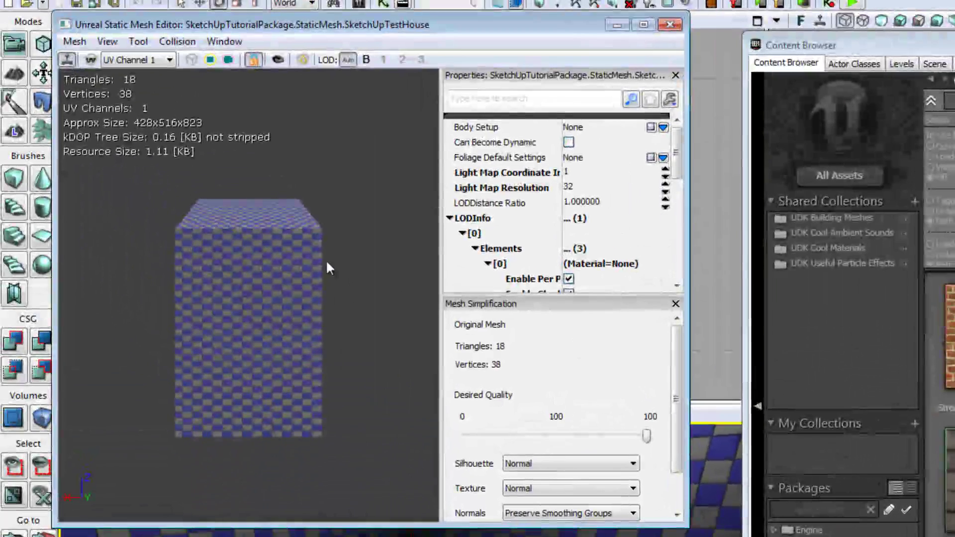
pyautogui.moveTo(326, 261); pyautogui.dragTo(440, 269)
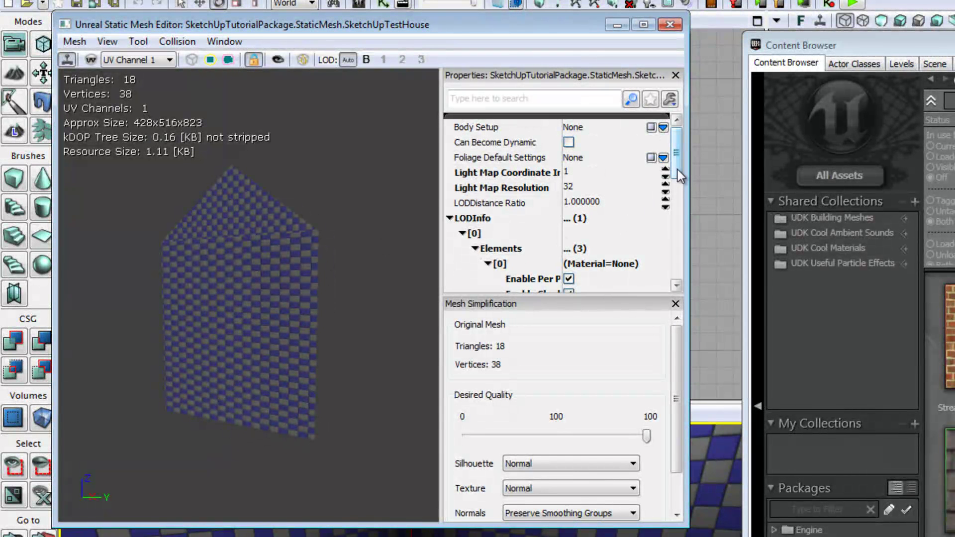
# Collapse the individual material elements, the Elements list, LOD entry [0] and LODInfo in the house mesh's properties
pyautogui.click(449, 218)
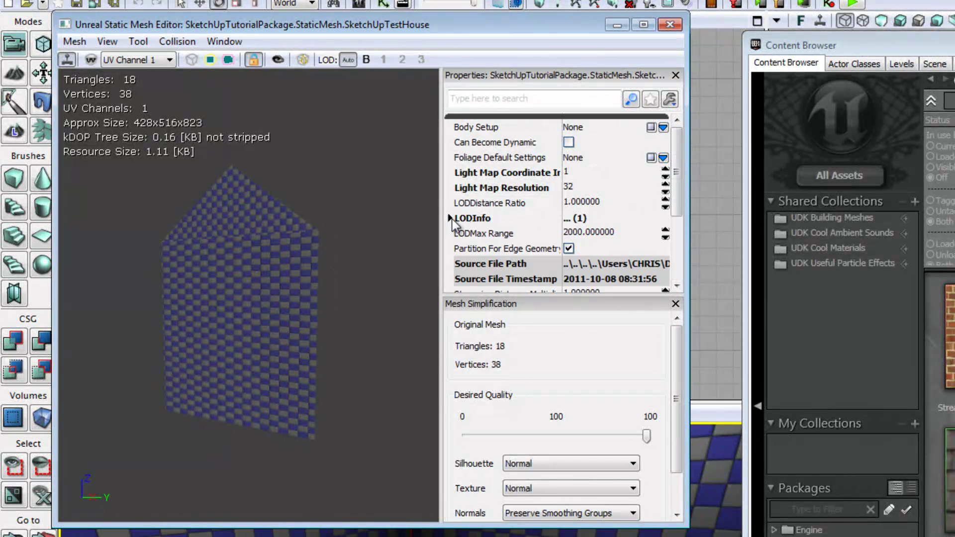
pyautogui.click(449, 217)
pyautogui.click(462, 233)
pyautogui.click(462, 233)
pyautogui.click(476, 248)
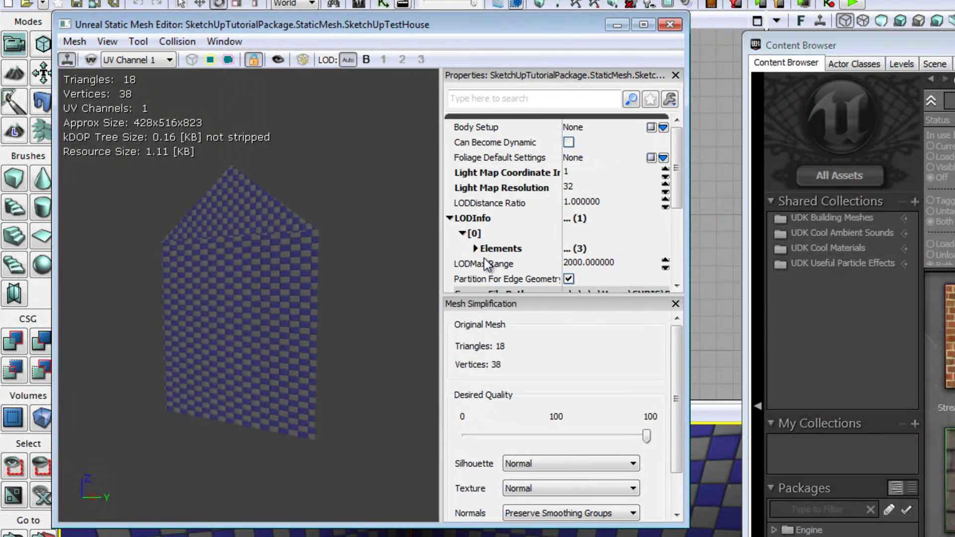
pyautogui.click(475, 248)
pyautogui.click(488, 262)
pyautogui.click(488, 278)
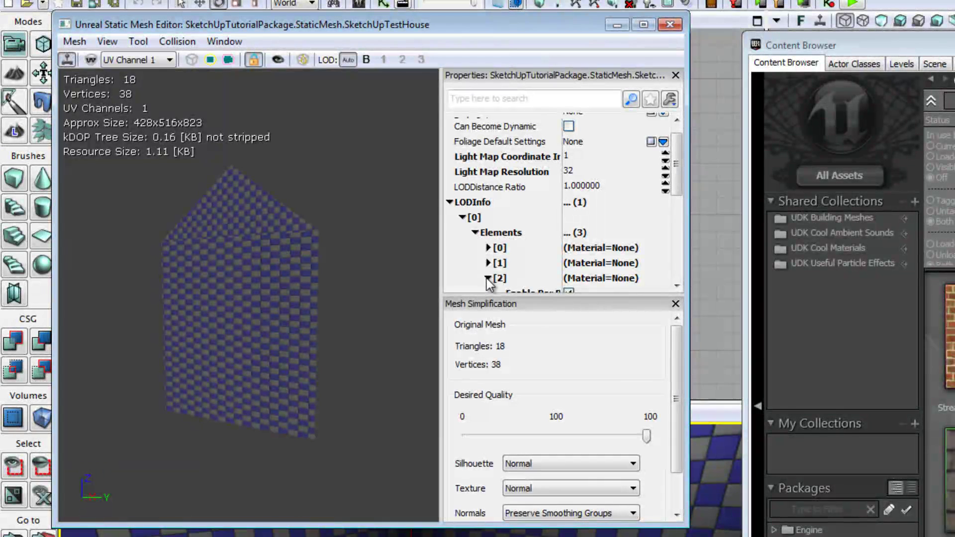
pyautogui.click(488, 262)
pyautogui.click(475, 232)
pyautogui.click(463, 217)
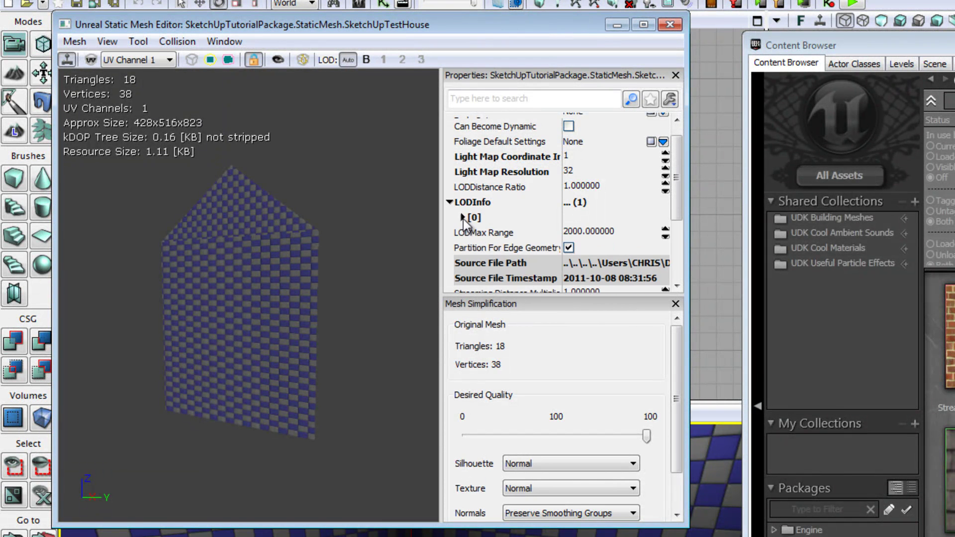
pyautogui.click(450, 202)
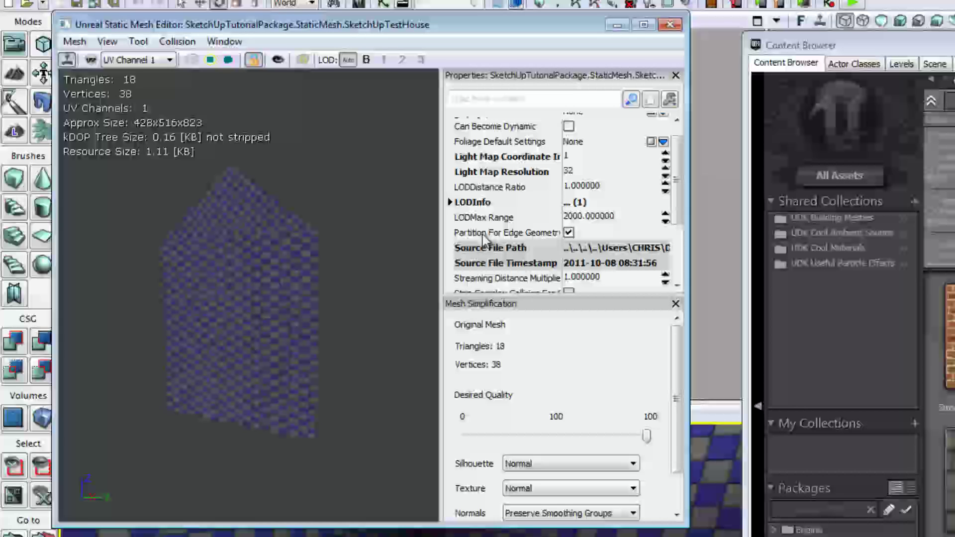
# Expand LODInfo, entry [0] and Elements to list the mesh's material elements
pyautogui.click(449, 202)
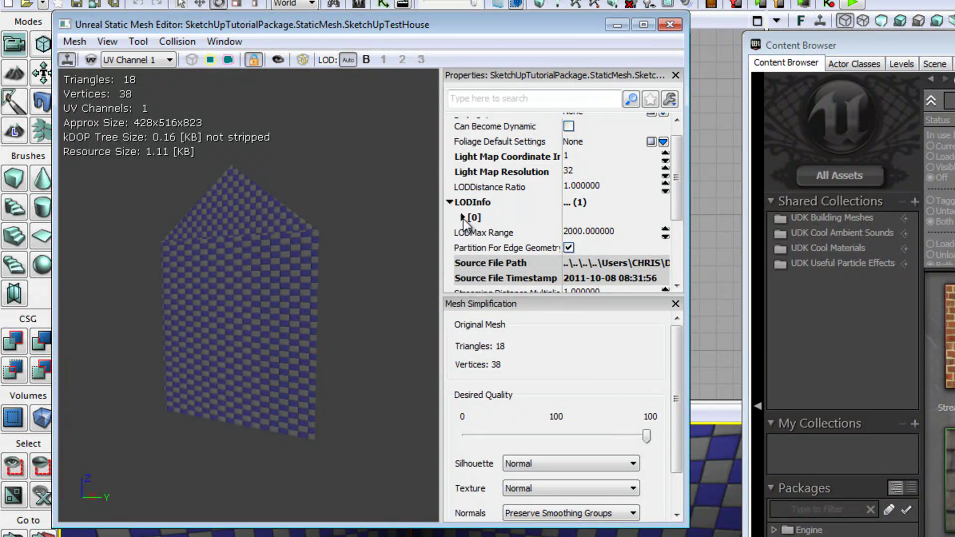
pyautogui.click(463, 217)
pyautogui.click(474, 232)
pyautogui.scroll(-3, 494, 253)
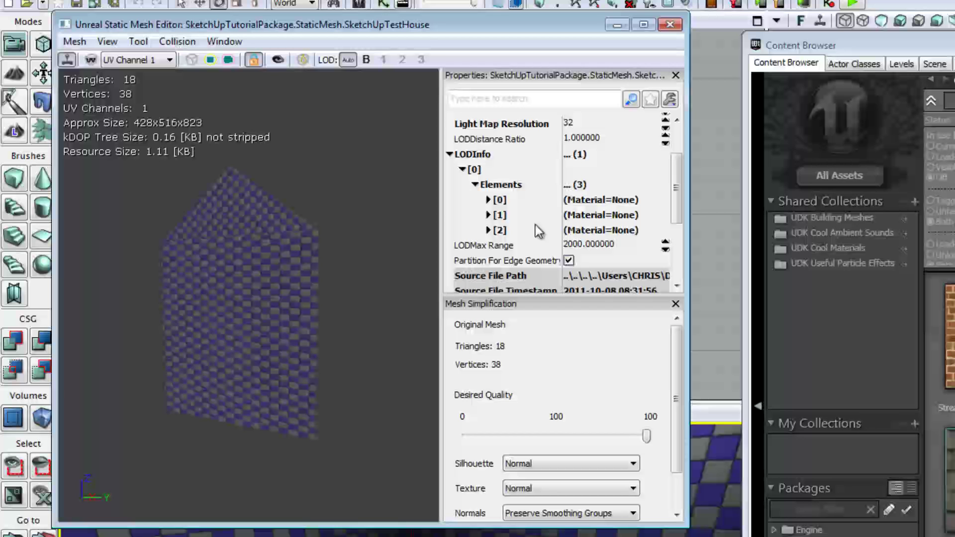
# Expand material element [0] of the house mesh, select its Material property and view the house from its sides
pyautogui.moveTo(299, 278); pyautogui.dragTo(58, 329)
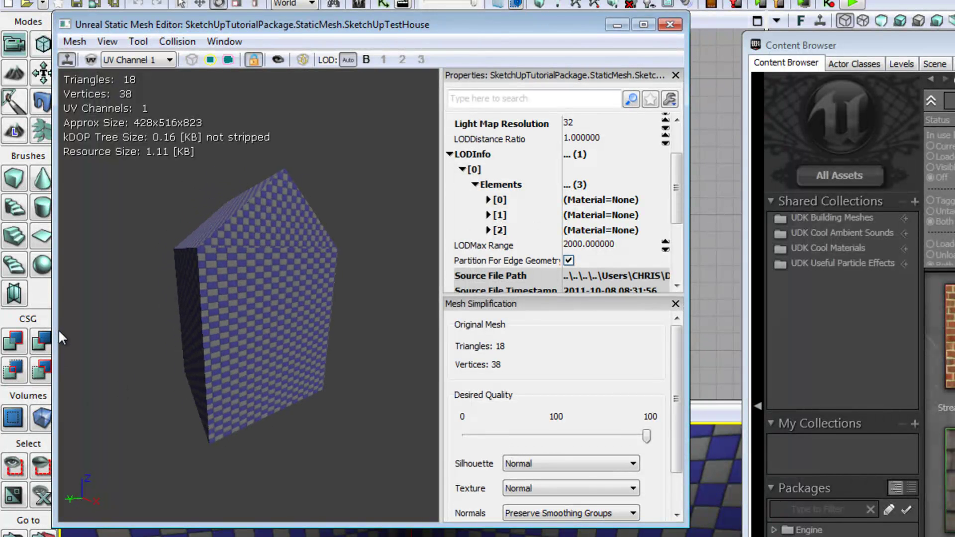
pyautogui.click(489, 200)
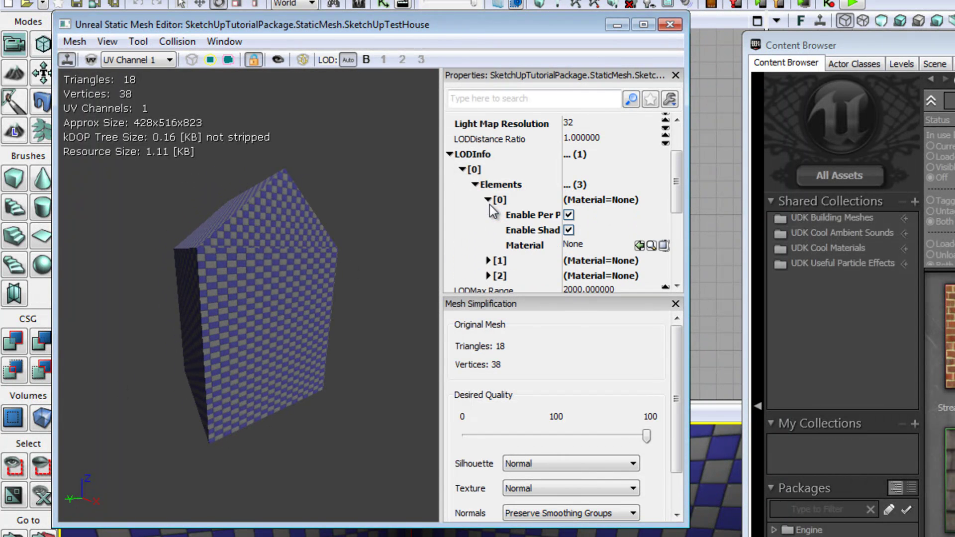
pyautogui.click(584, 245)
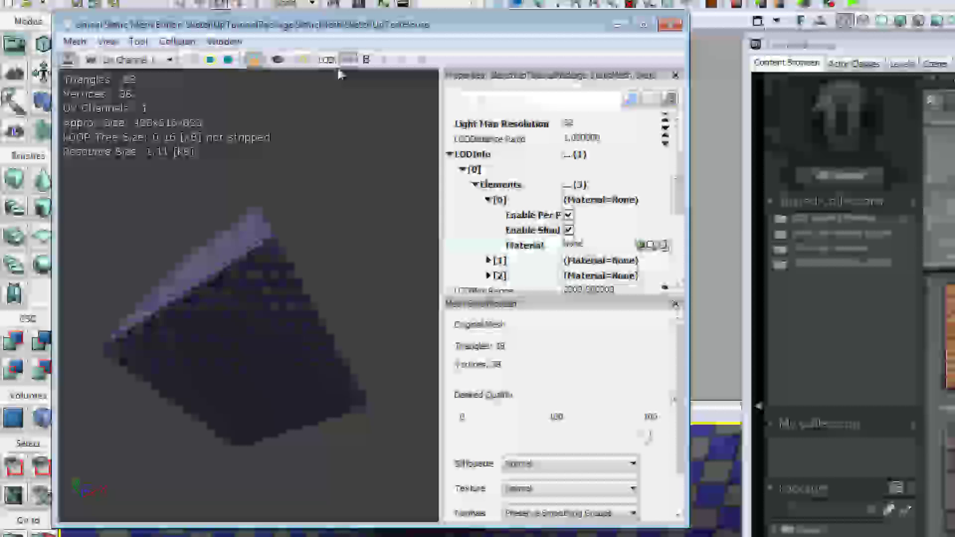
pyautogui.moveTo(338, 73); pyautogui.dragTo(515, 297)
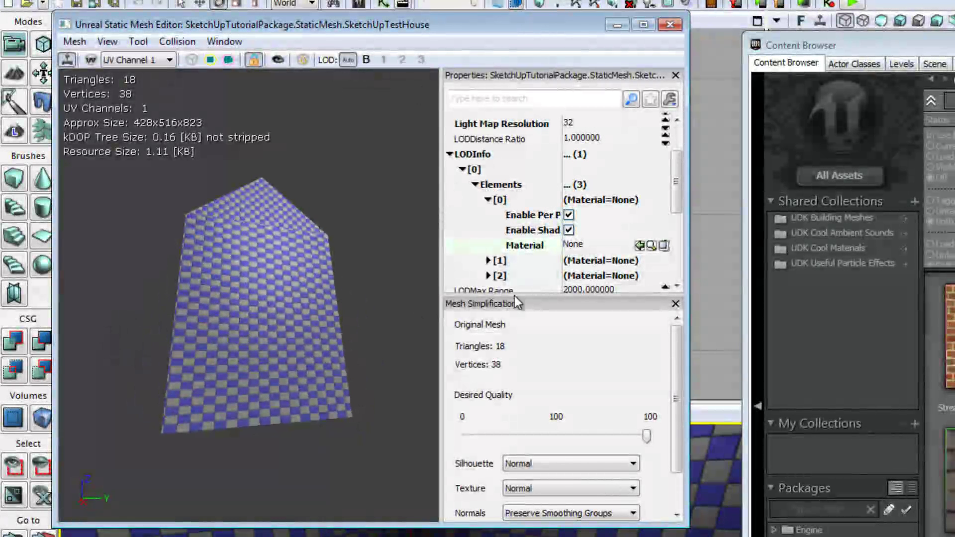
pyautogui.click(597, 243)
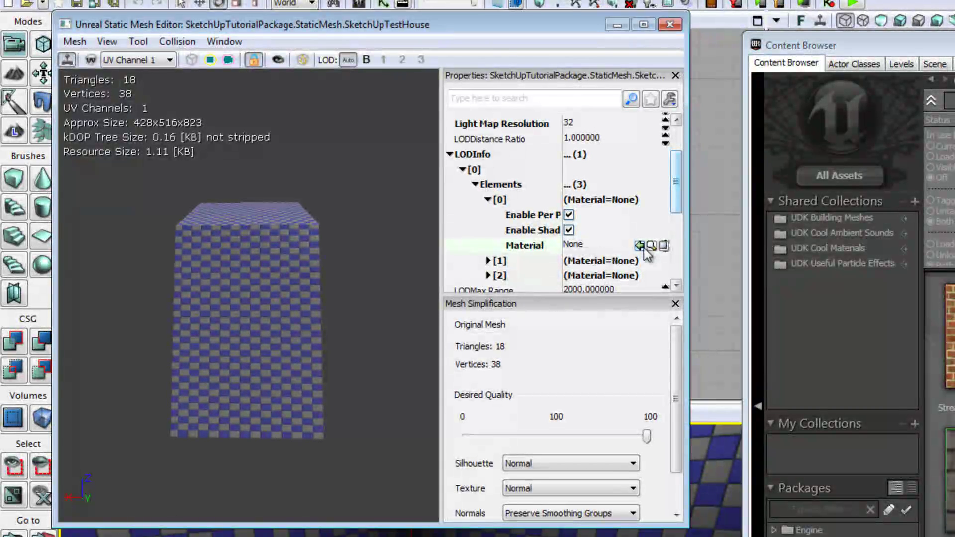
# Assign Roofing_Shingles_Asphalt_Mat to material element [0] of the house mesh
pyautogui.click(606, 249)
pyautogui.click(640, 245)
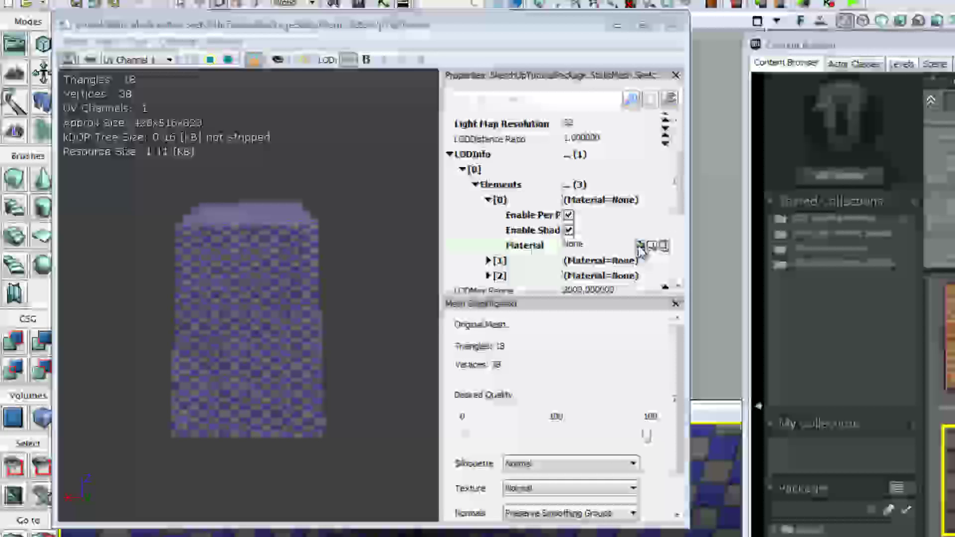
pyautogui.click(640, 245)
# Replace the material of element [0] with Brick_Antique_Mat and view the house from its gable side
pyautogui.click(949, 336)
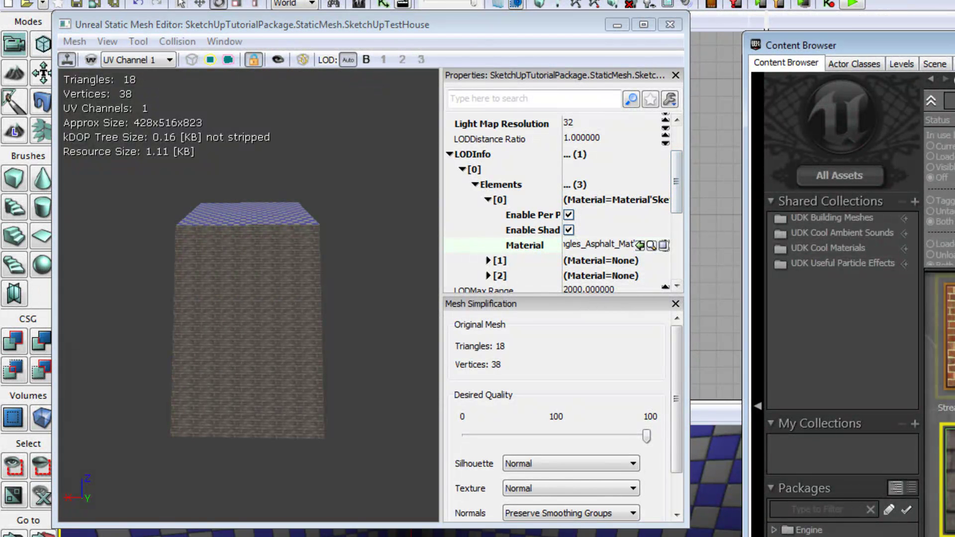
pyautogui.click(641, 245)
pyautogui.moveTo(191, 288); pyautogui.dragTo(646, 472)
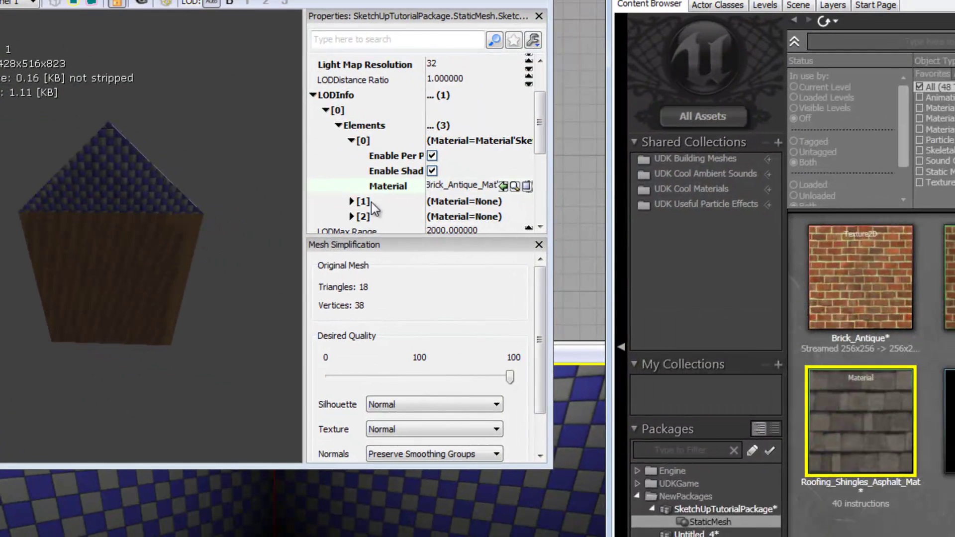
# Expand material element [1] of the house mesh, assign Roofing_Shingles_Asphalt_Mat to it and view the textured roof
pyautogui.click(489, 261)
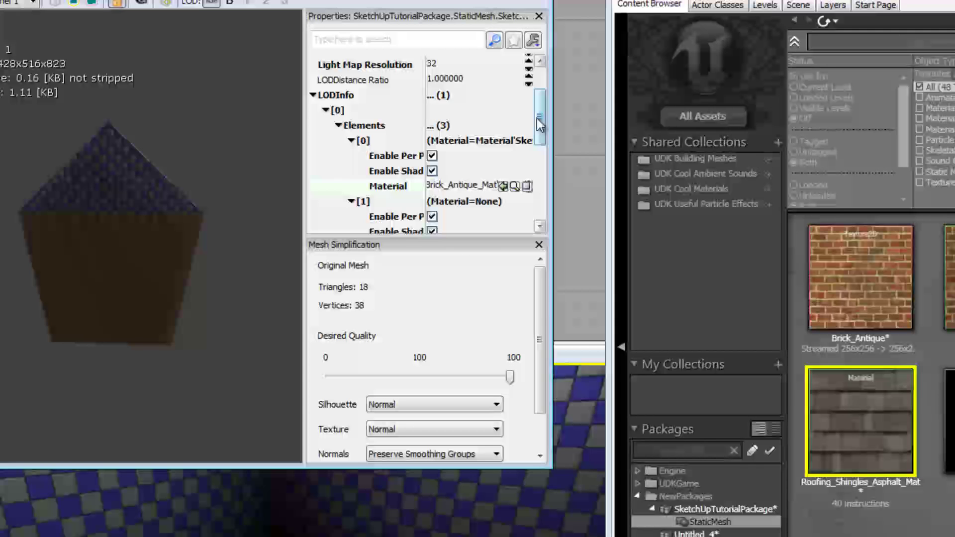
pyautogui.scroll(-2, 517, 159)
pyautogui.click(476, 184)
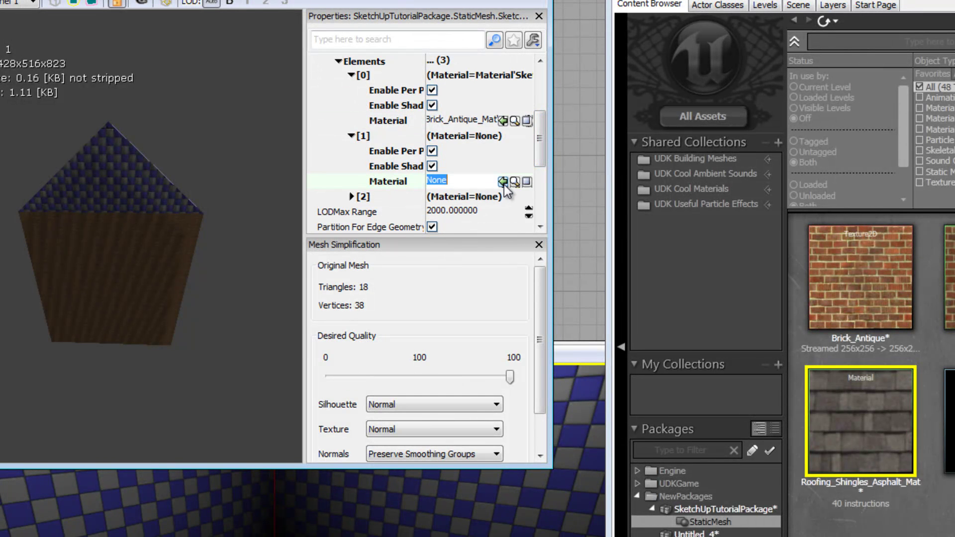
pyautogui.click(504, 183)
pyautogui.moveTo(199, 194); pyautogui.dragTo(303, 376)
# Close the Static Mesh Editor and place the SketchUpTestHouse static mesh in the level's perspective view
pyautogui.click(538, 1)
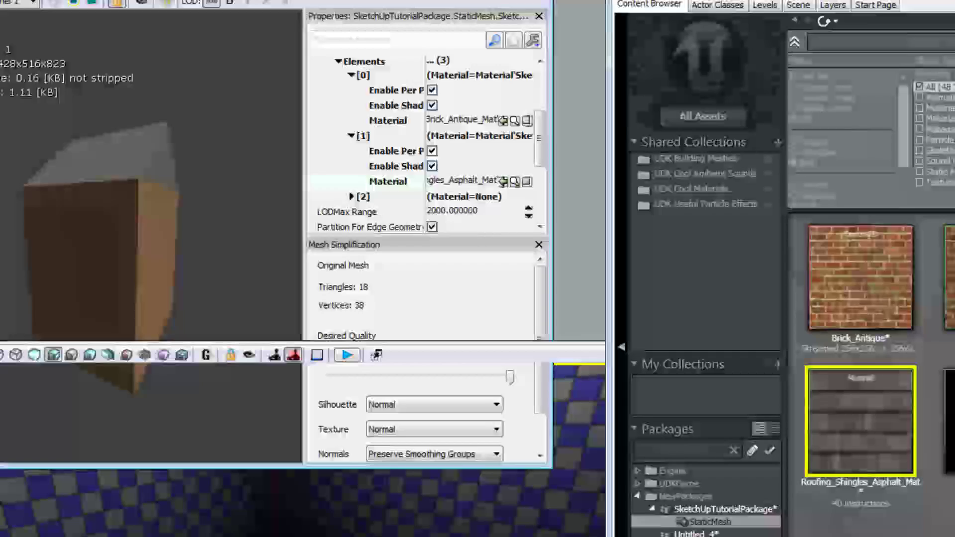
pyautogui.click(948, 420)
pyautogui.moveTo(948, 421); pyautogui.dragTo(443, 500)
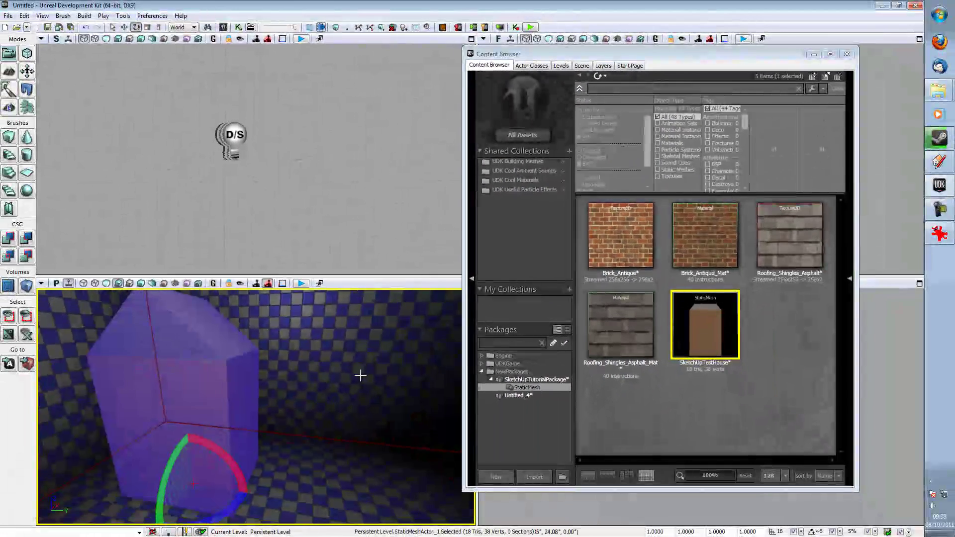
# Play the level from the floor near the house and walk around it to examine its walls and roof
pyautogui.moveTo(360, 375); pyautogui.dragTo(264, 435, button='right')
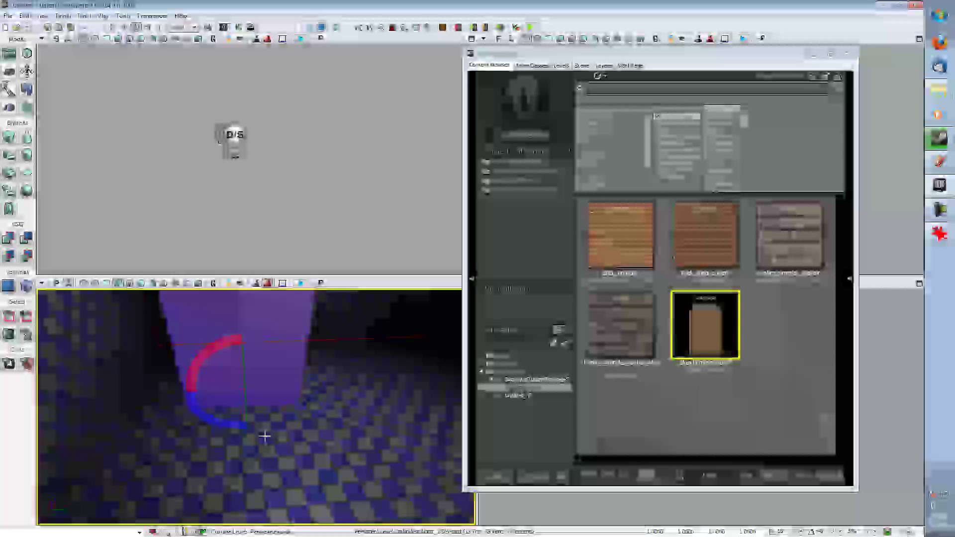
pyautogui.rightClick(296, 446)
pyautogui.click(332, 440)
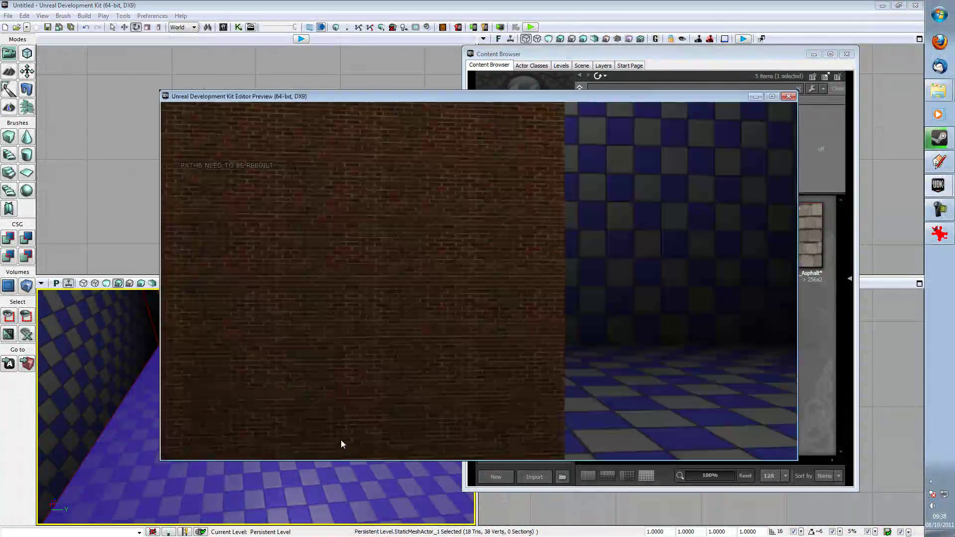
pyautogui.press('d')
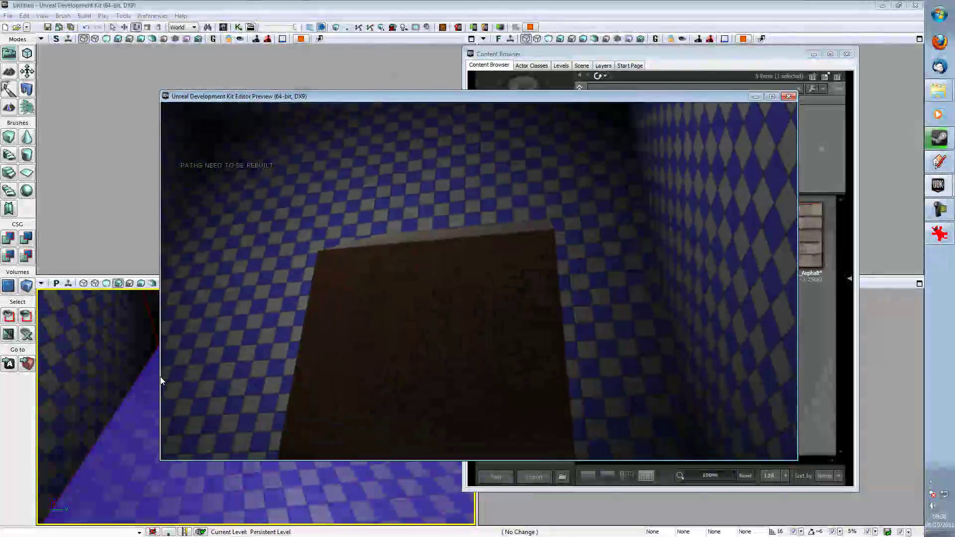
pyautogui.press('d')
pyautogui.press('a')
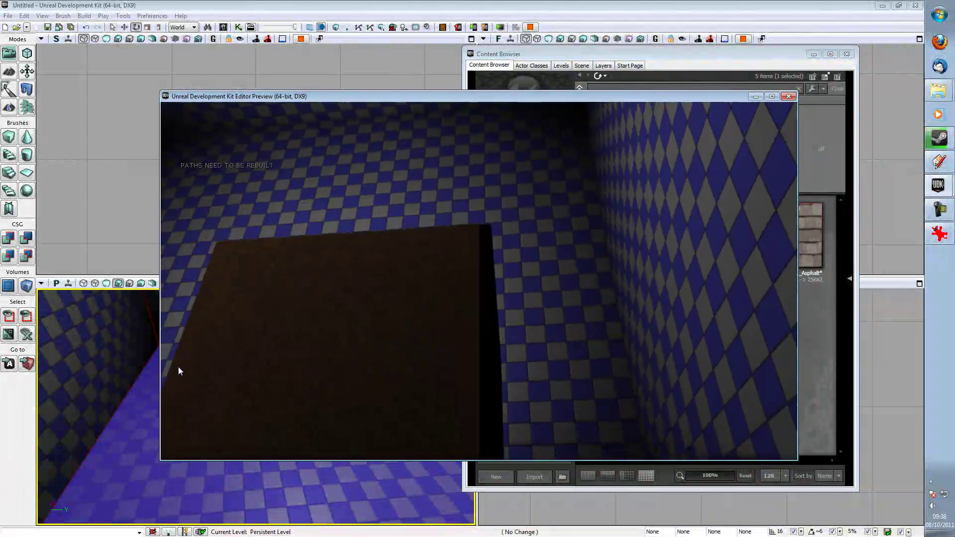
pyautogui.press('a')
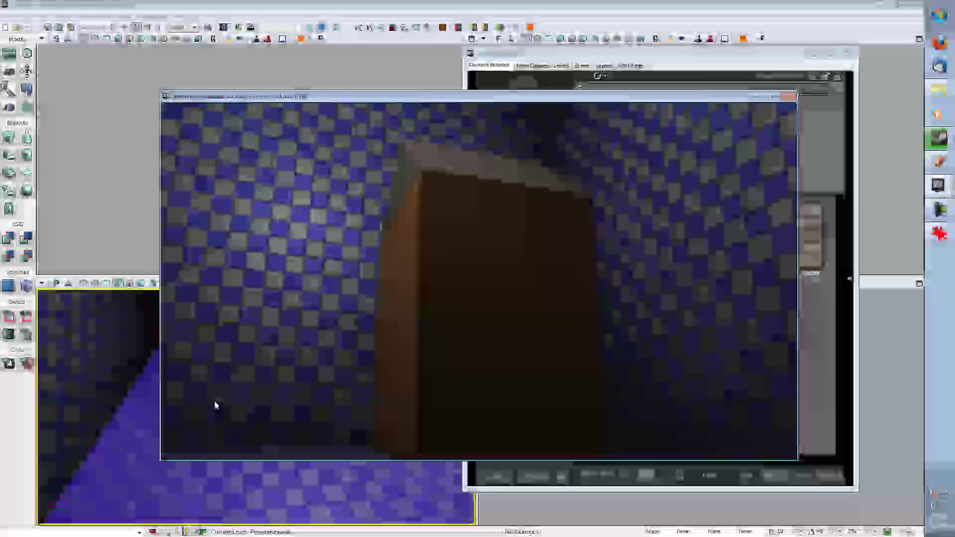
pyautogui.press('a')
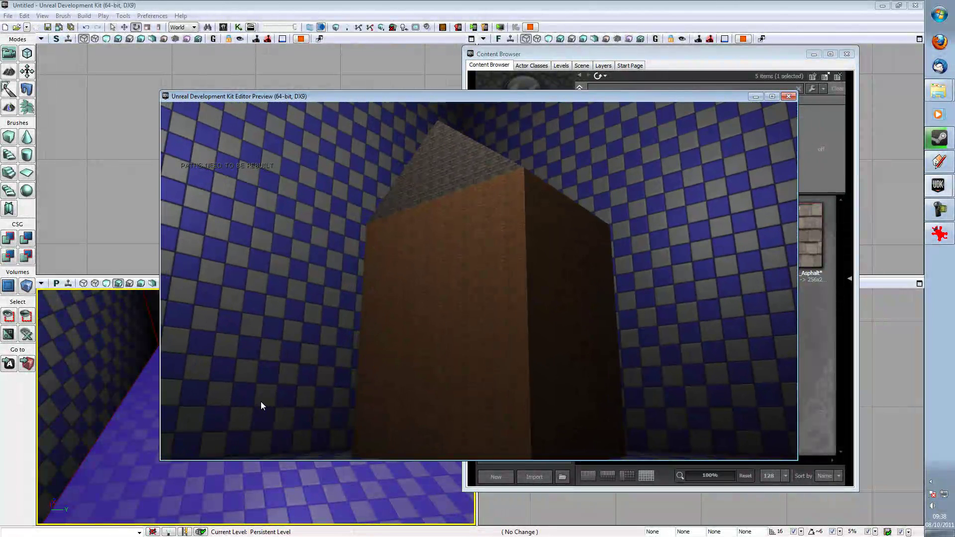